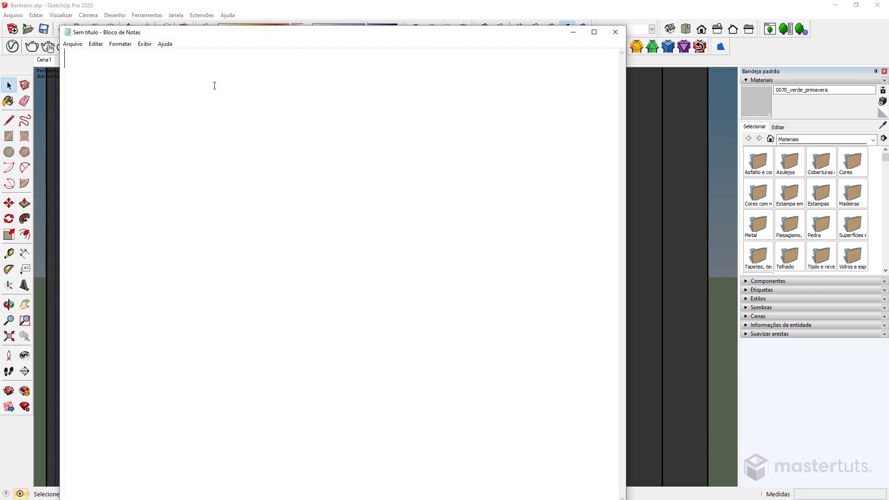
- Write the heading "V-Ray 4.2.2" in enlarged text in the blank note, and minimize the note
text(4.2.2)
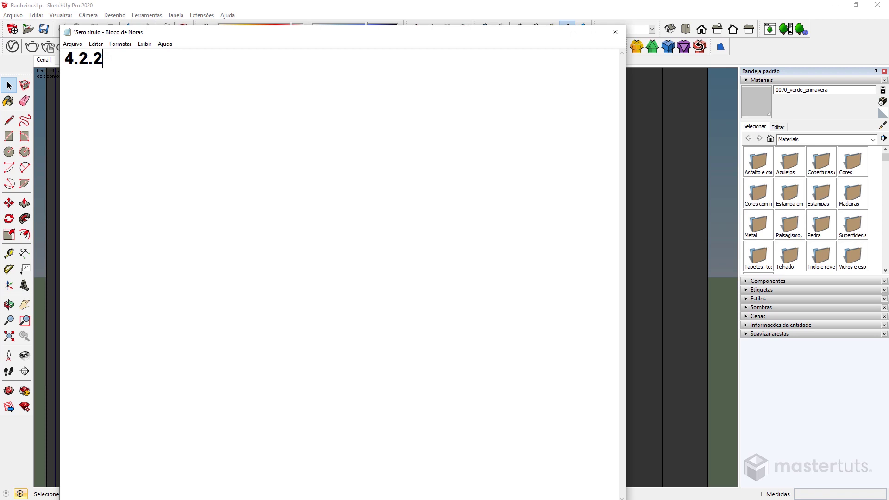
ctrl+scroll(178, 67, up, 10)
click(79, 82)
text(V-Ray)
click(296, 69)
text(-)
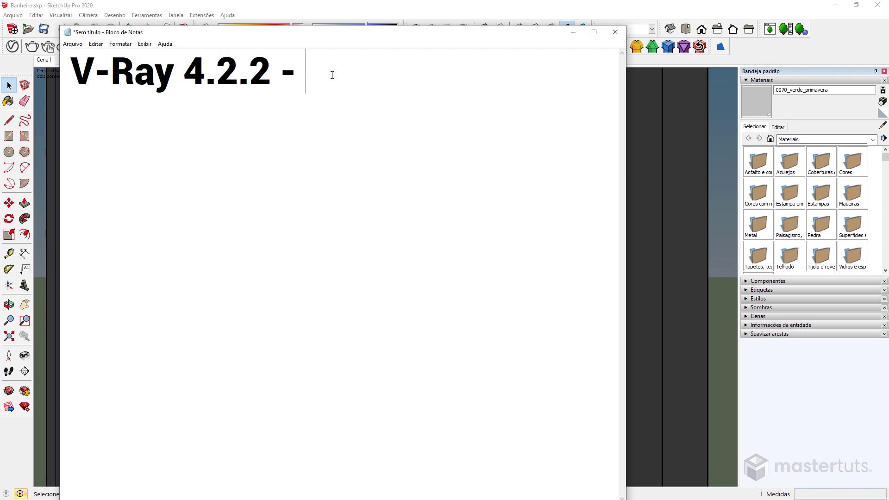
ctrl+scroll(324, 77, down, 1)
double_click(267, 70)
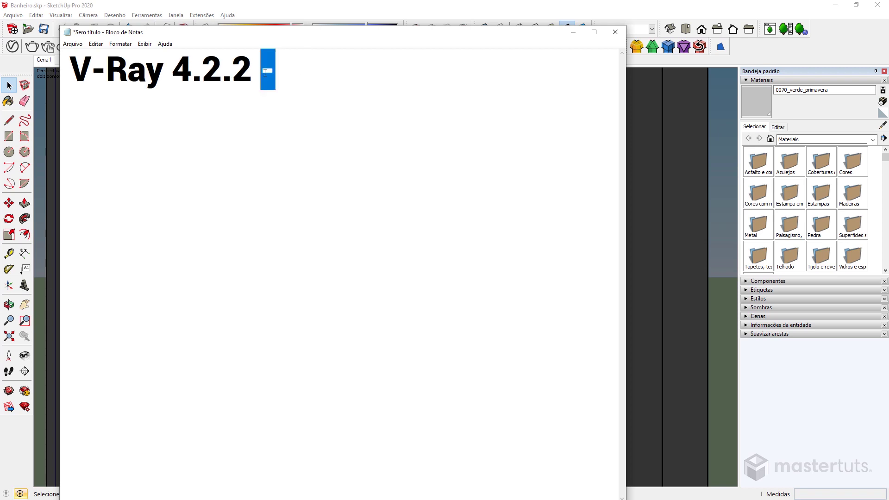
key(BackSpace)
click(573, 34)
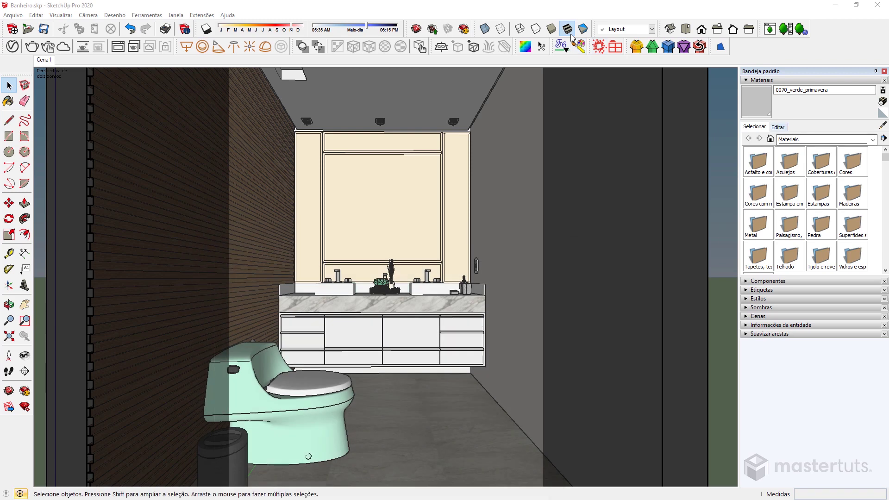
- Open the V-Ray Asset Editor and look through the render elements available for creation
click(781, 127)
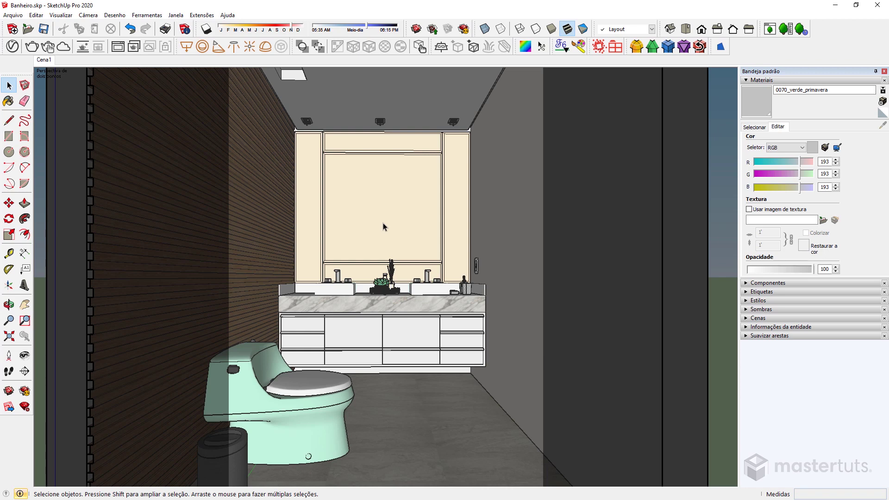
click(18, 51)
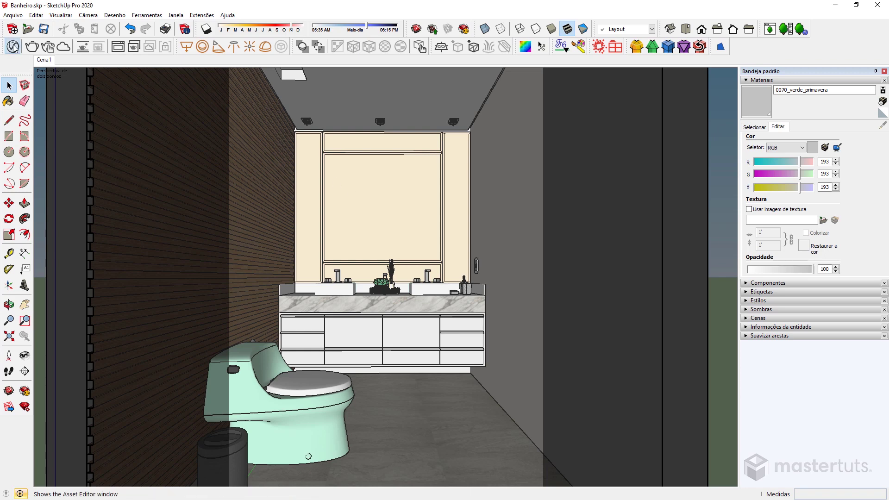
drag(312, 110, 104, 86)
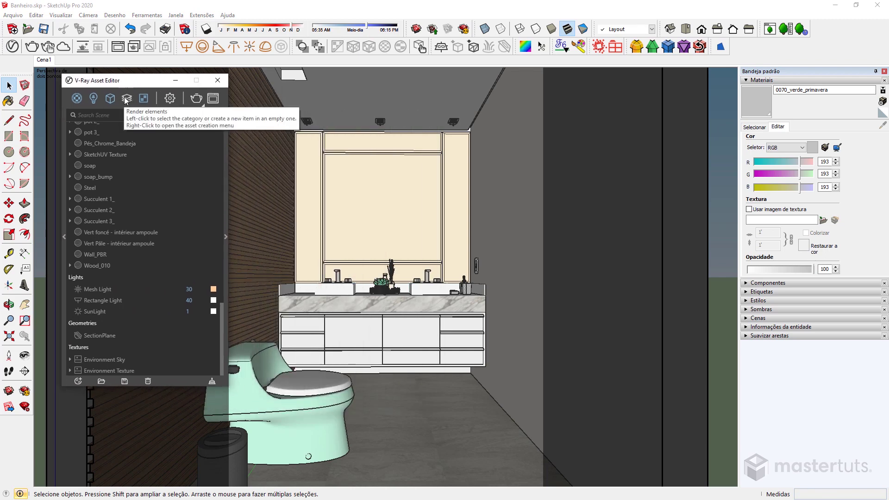
right_click(129, 102)
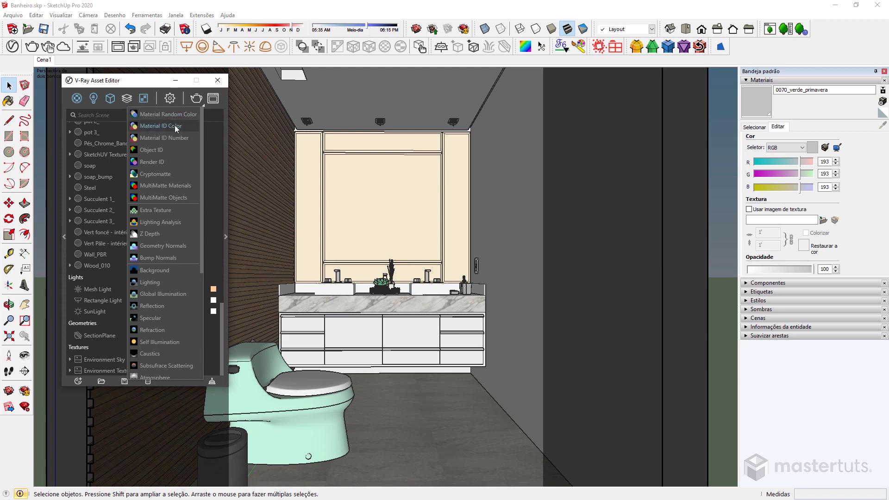
scroll(177, 132, down, 2)
scroll(175, 129, down, 3)
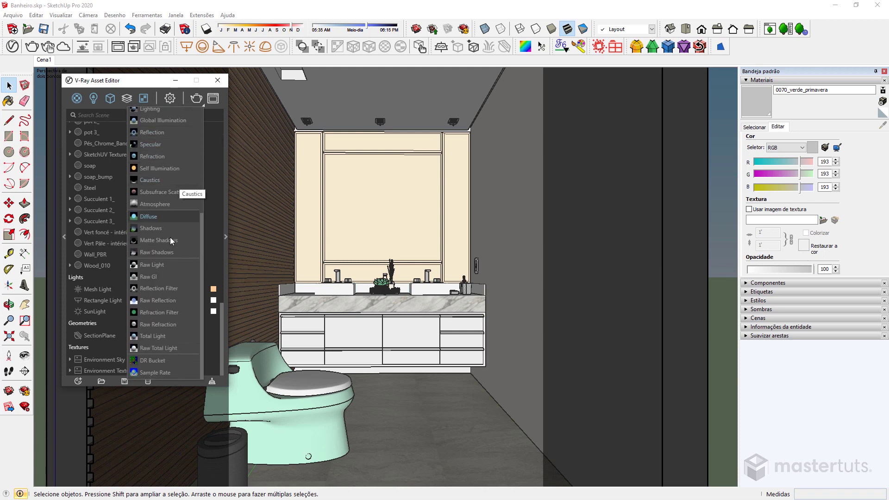
scroll(165, 287, up, 5)
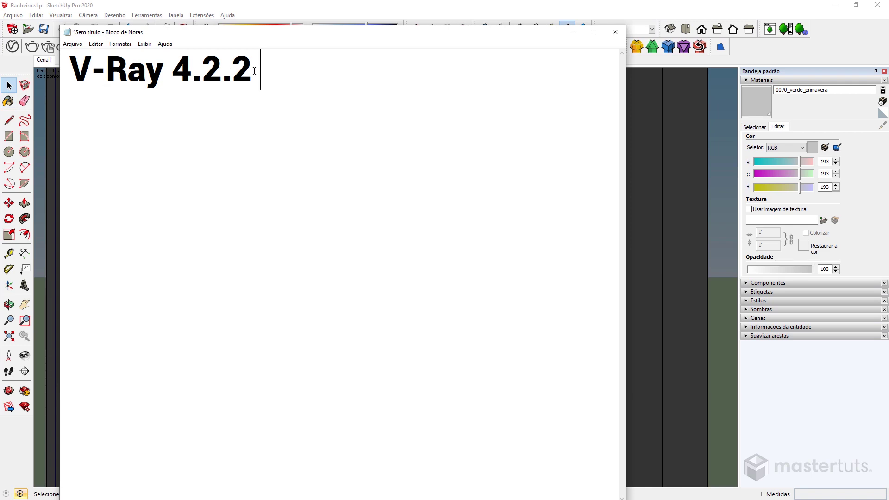
- In the Notepad note, add the dashed lines "Mascaras", "Efeitos" and "Dados" below the heading, and move the note clear of the Asset Editor
key(BackSpace)
key(Return)
key(Return)
text(- Mascatr)
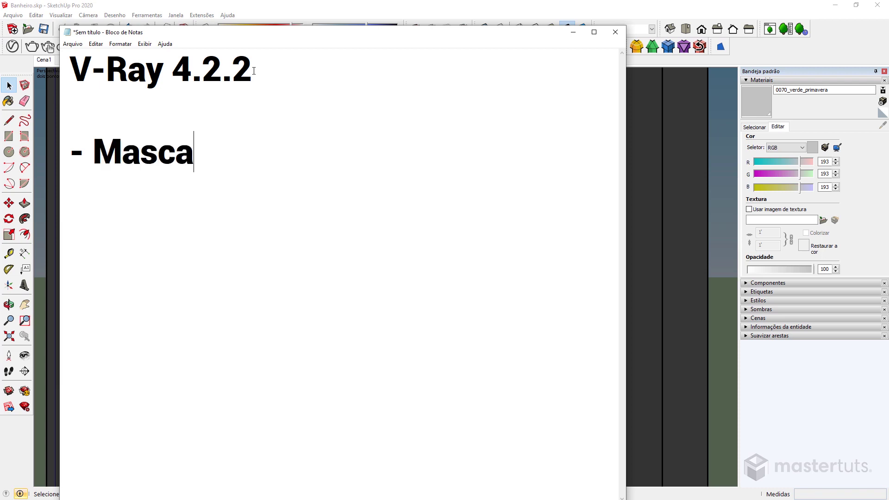
key(BackSpace)
key(BackSpace)
text(ras)
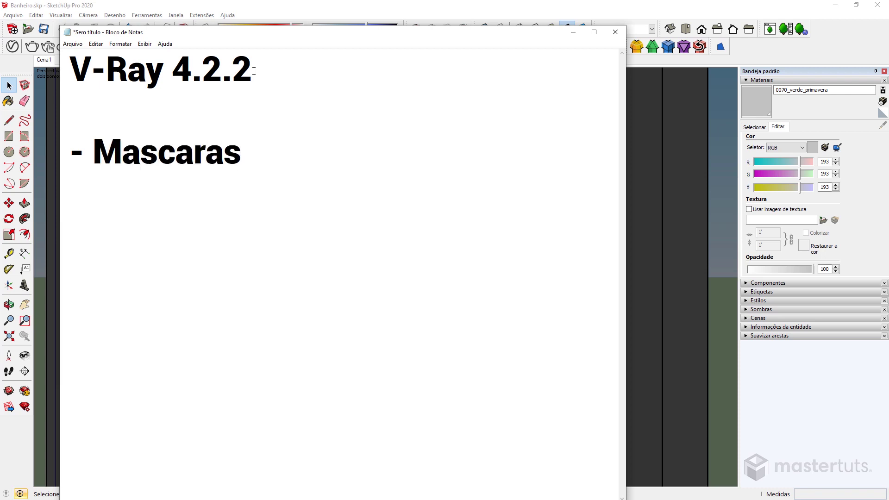
key(Return)
text(- Efeitos)
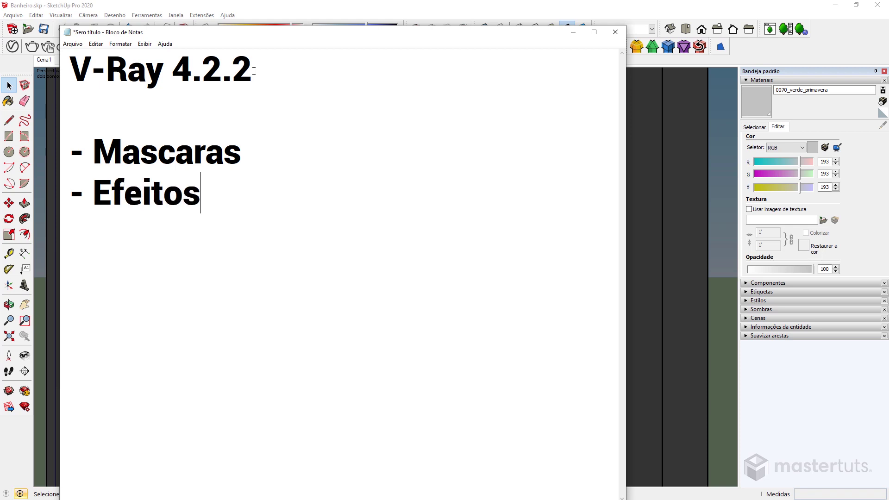
key(Return)
text(- Dados)
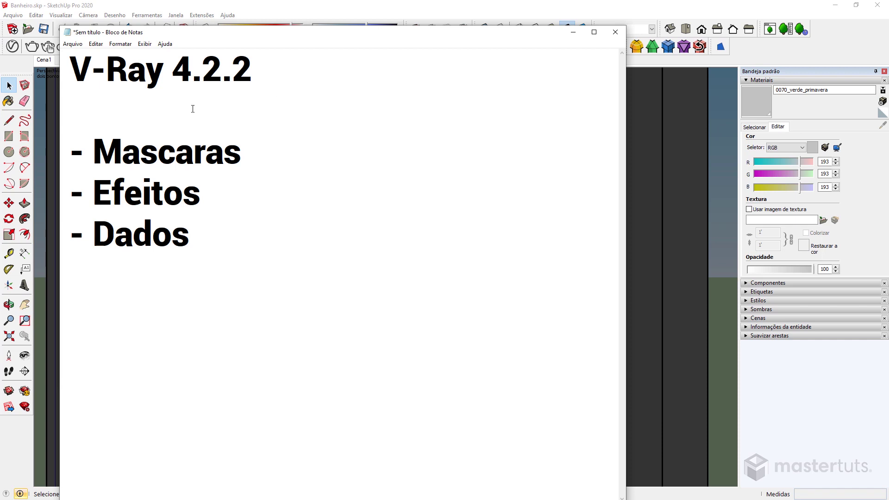
ctrl+scroll(218, 186, down, 1)
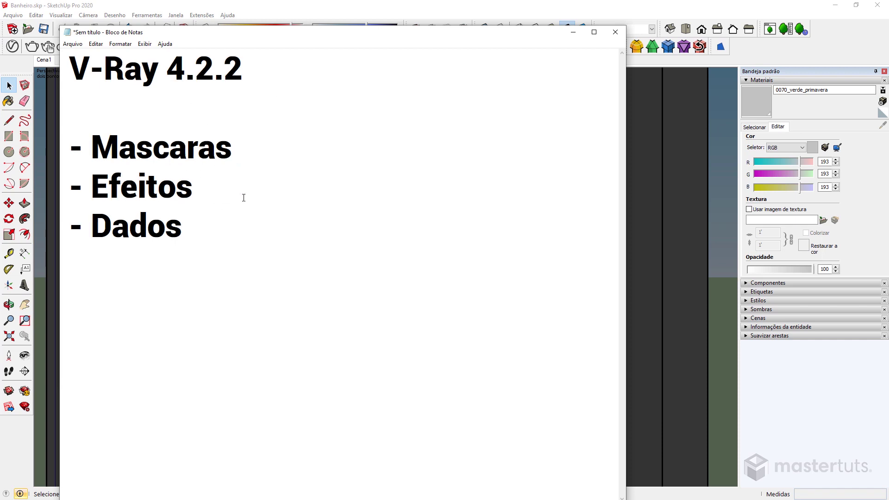
ctrl+scroll(241, 194, down, 1)
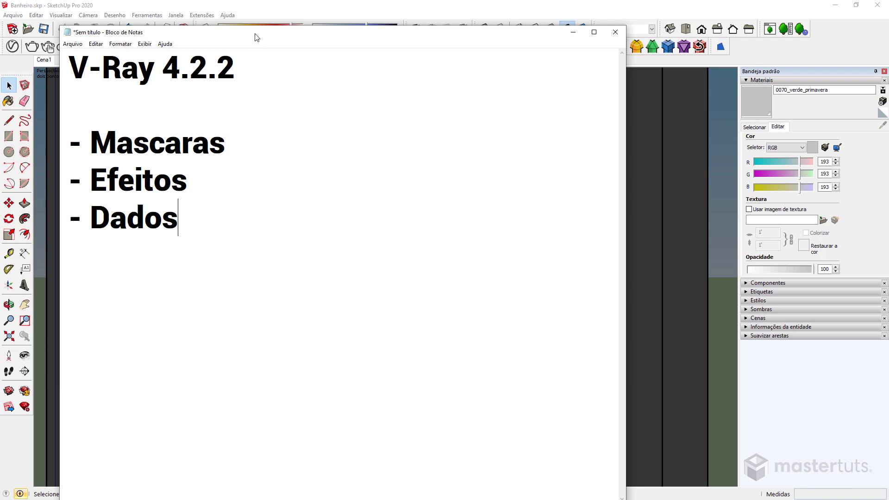
mouse_move(257, 37)
mouse_down()
mouse_move(298, 58)
mouse_move(519, 63)
mouse_up()
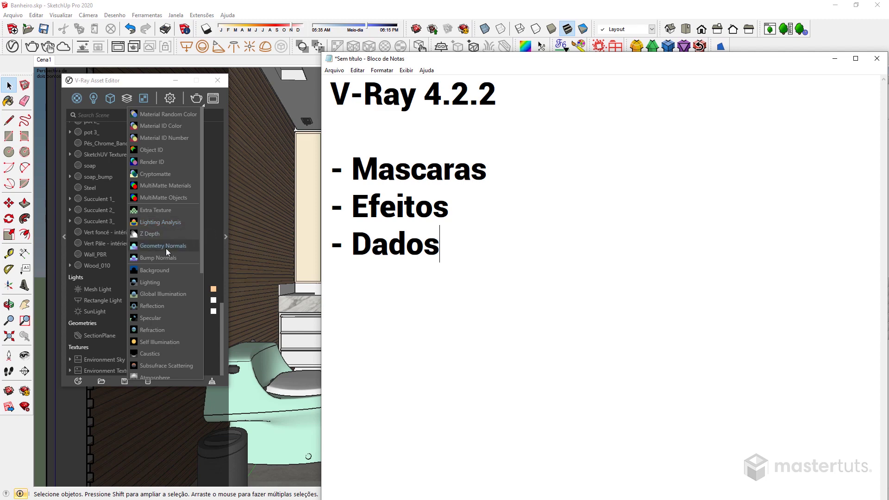
- Compare the full list of V-Ray render elements with the categories written in the note
scroll(162, 256, down, 5)
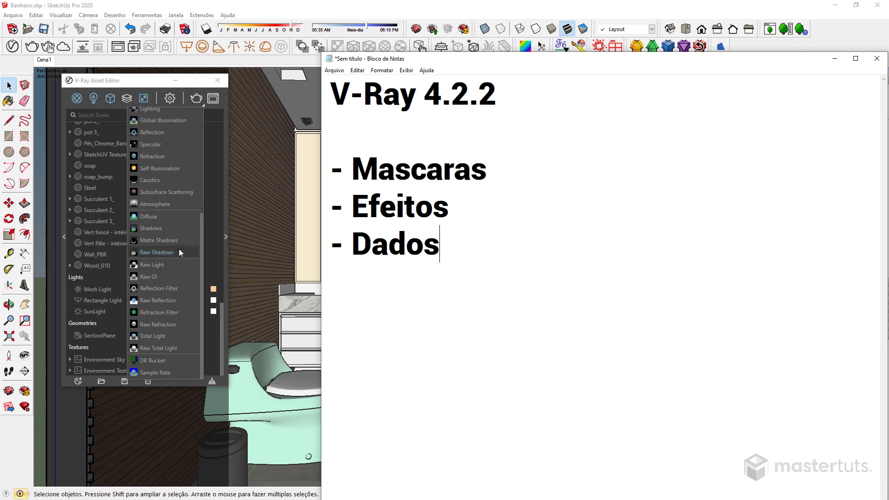
scroll(178, 246, up, 3)
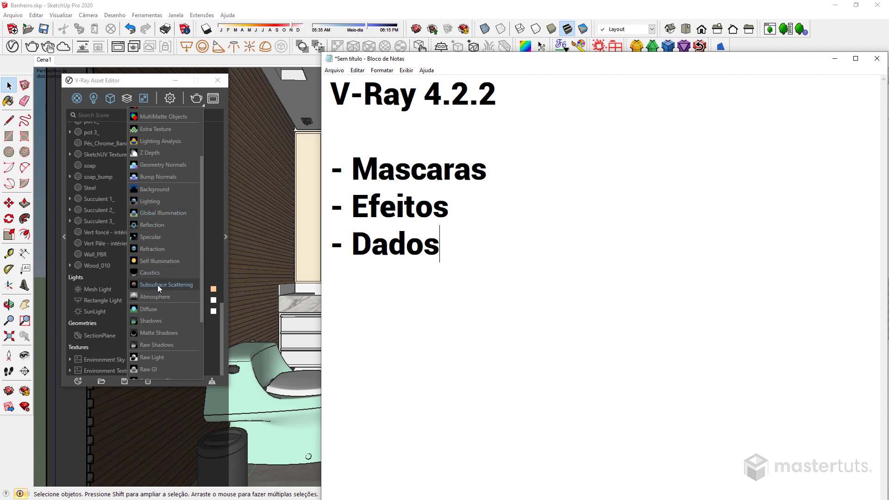
click(193, 277)
click(342, 135)
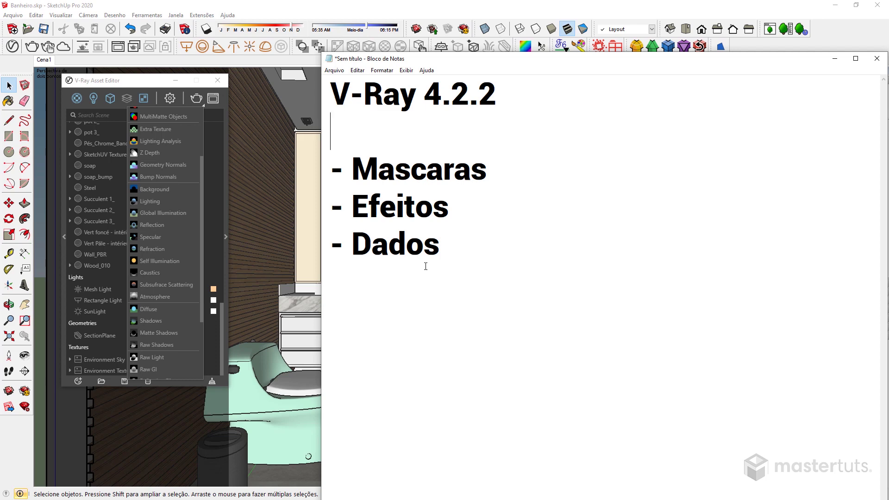
key(Return)
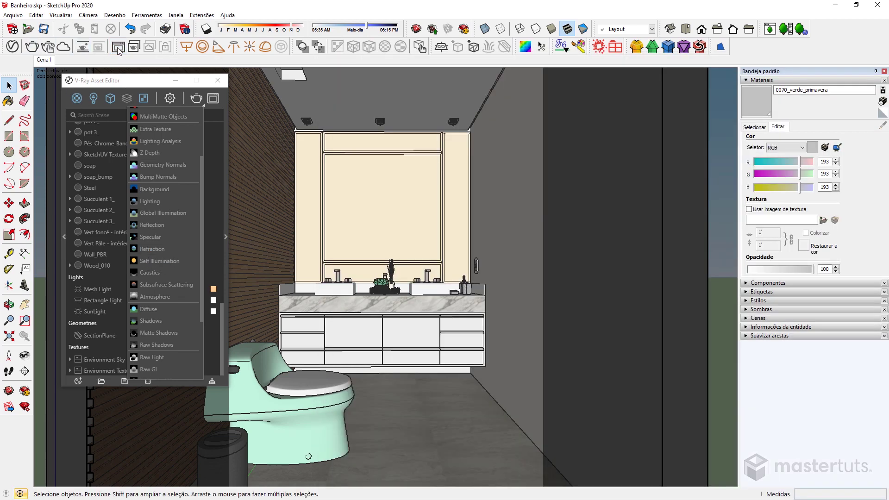
- Open the V-Ray frame buffer over the model and render the bathroom scene
click(118, 47)
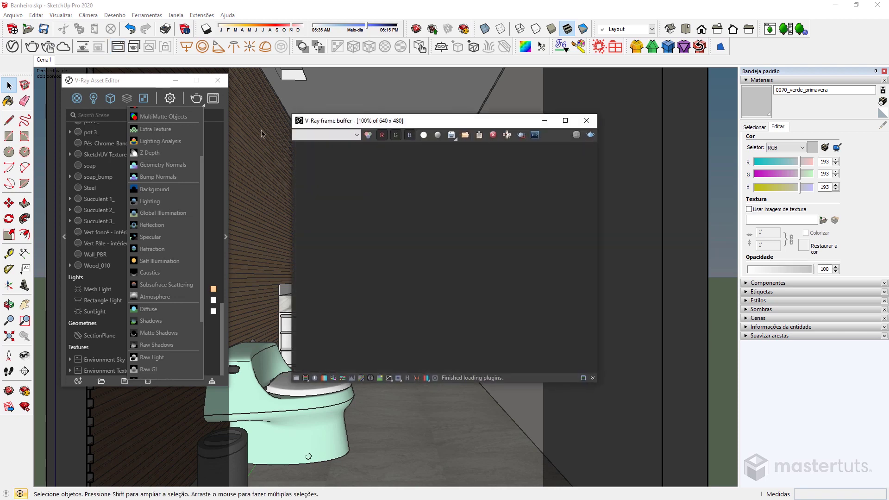
drag(375, 121, 408, 89)
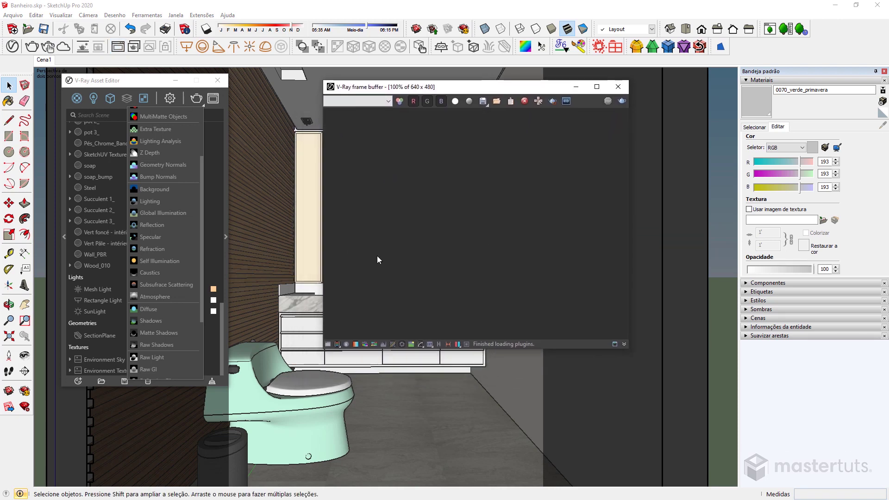
click(621, 102)
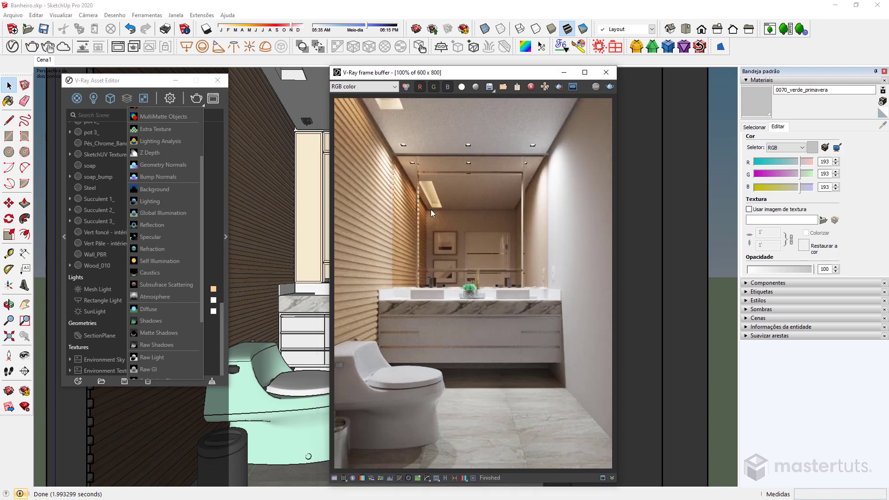
- View the render's Alpha channel in the frame buffer, and return to the RGB color channel
click(395, 87)
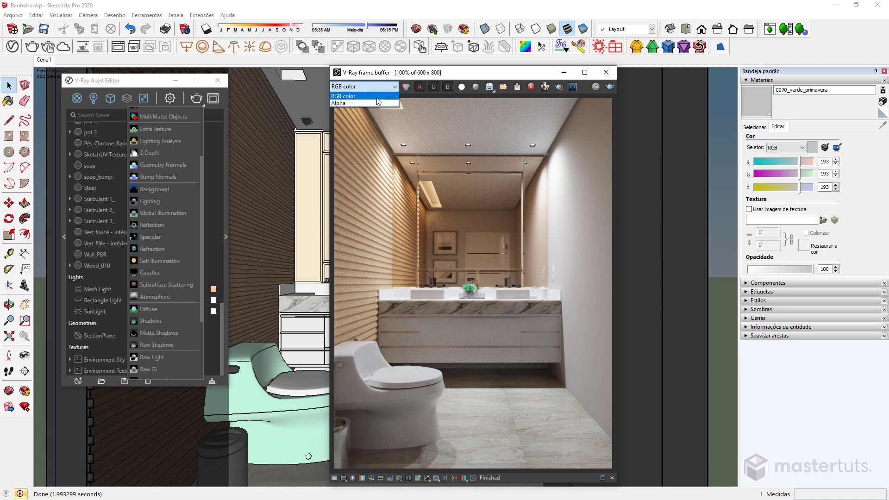
click(344, 102)
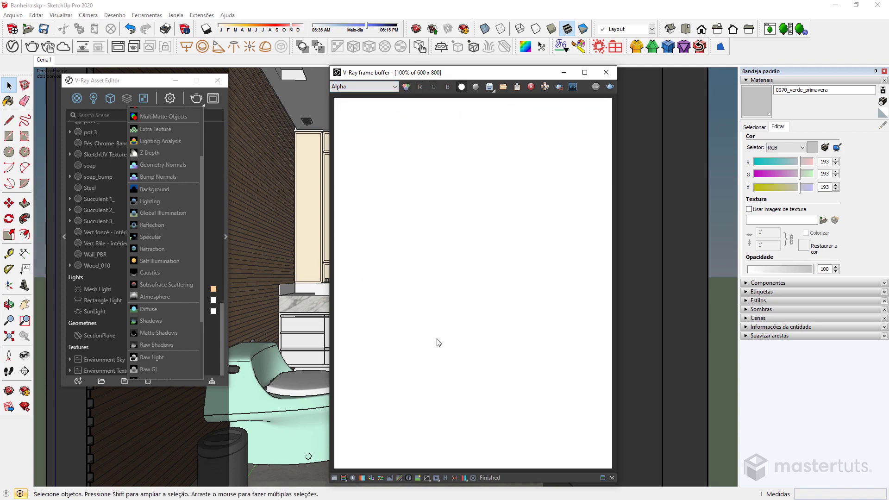
click(360, 88)
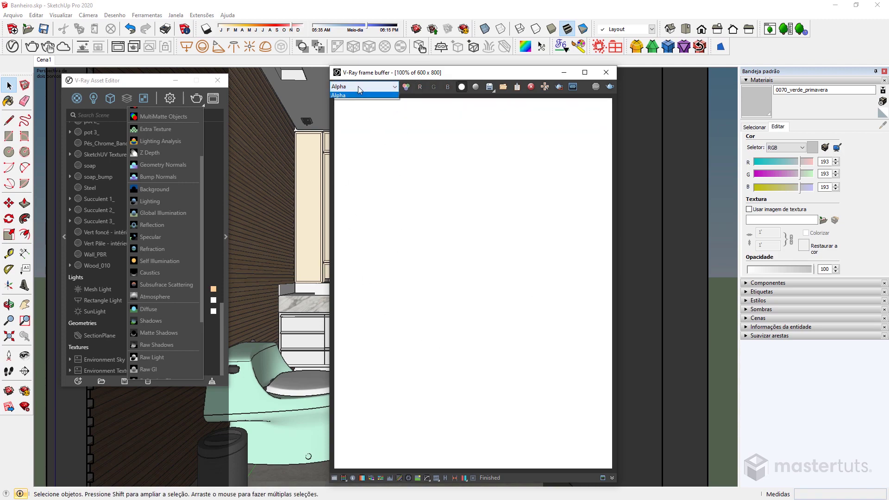
click(359, 103)
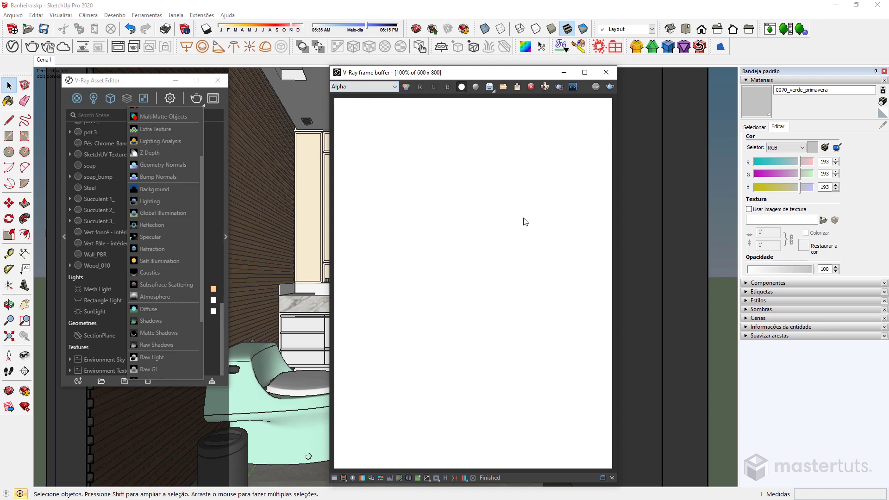
click(382, 88)
click(367, 104)
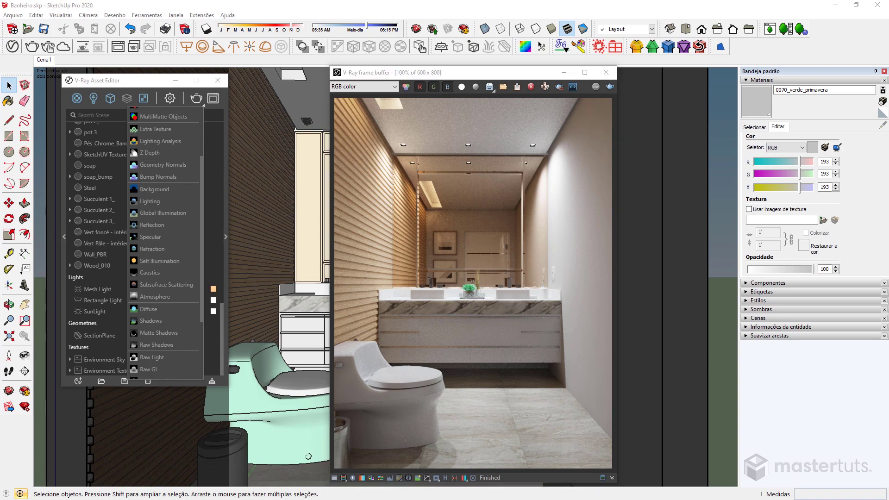
- Switch to the Notepad note, highlight the Mascaras and Efeitos lines, and minimize the note
key(alt+Tab)
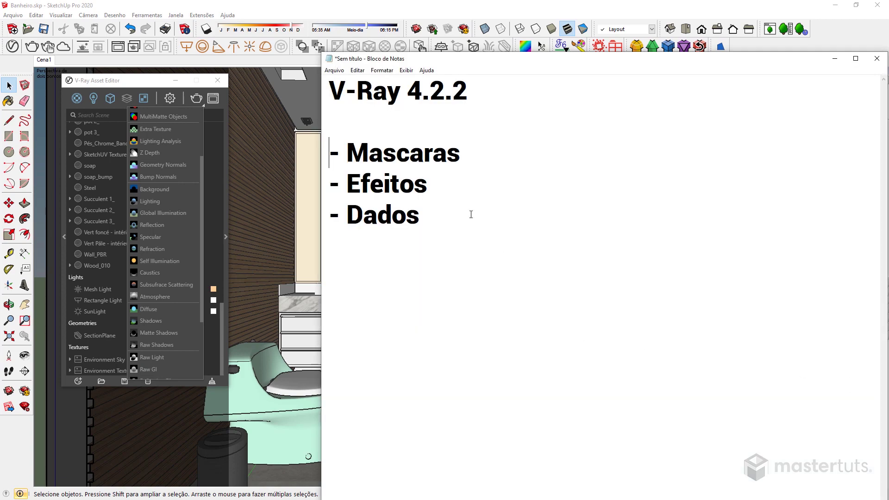
drag(438, 183, 329, 148)
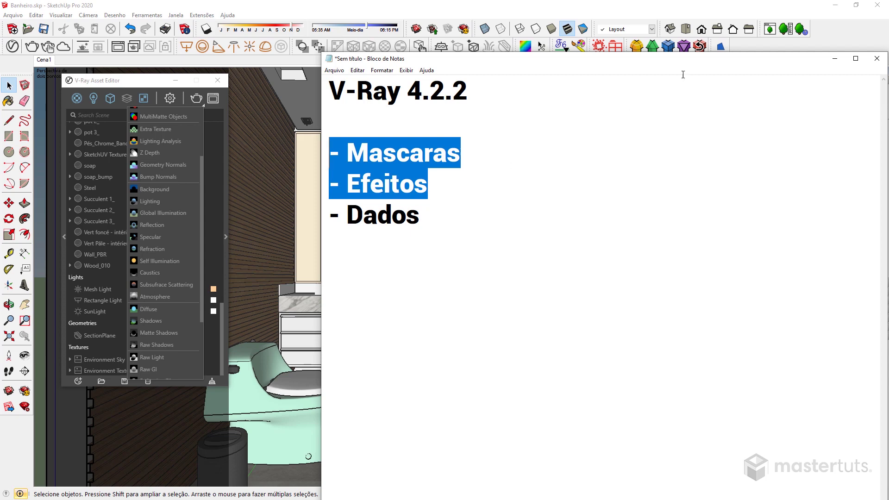
click(835, 58)
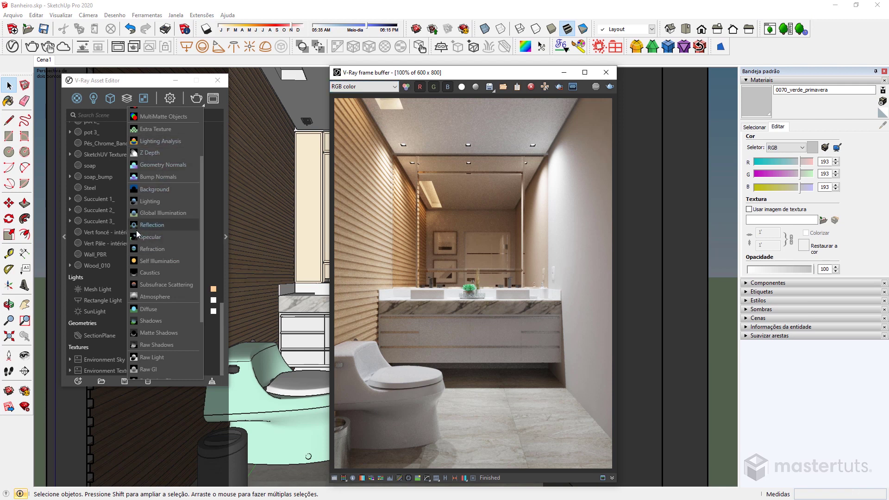
- Examine the render elements list beside the finished render, from the mask elements down to Sample Rate
scroll(145, 205, up, 2)
scroll(149, 191, up, 2)
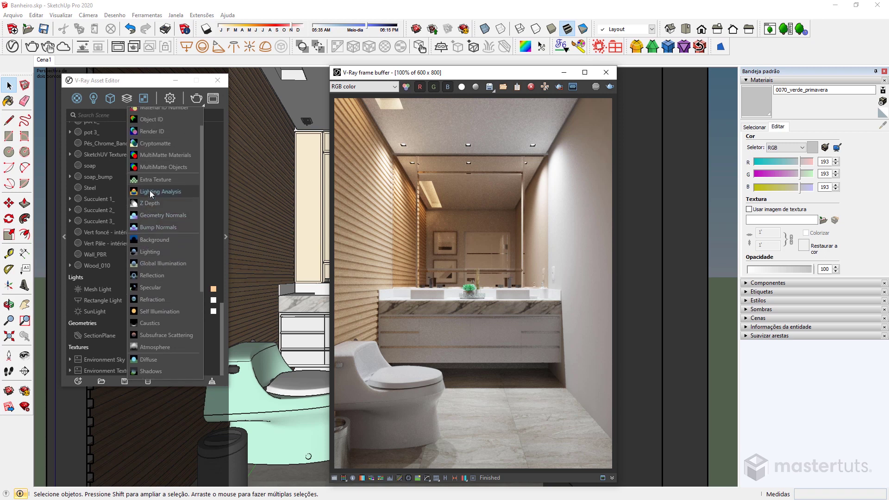
scroll(163, 159, down, 4)
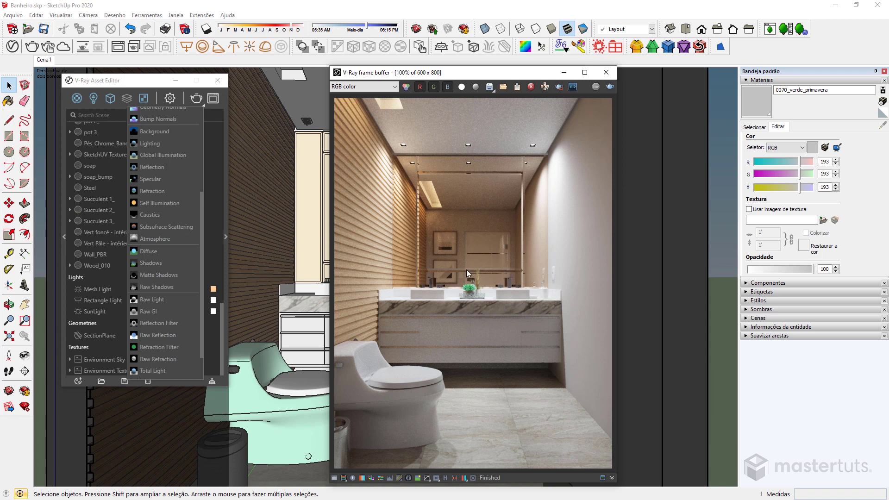
scroll(165, 301, down, 3)
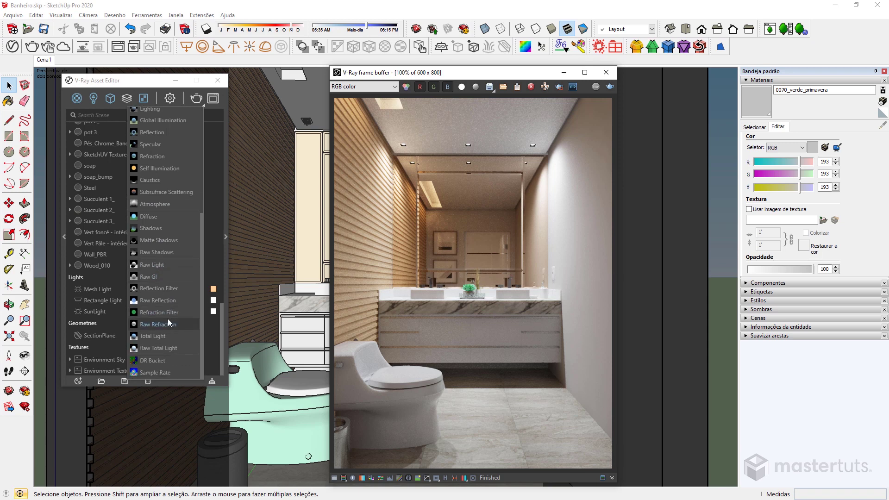
- Add the Sample Rate and Material ID Color render elements, limiting the asset list to render elements
click(152, 373)
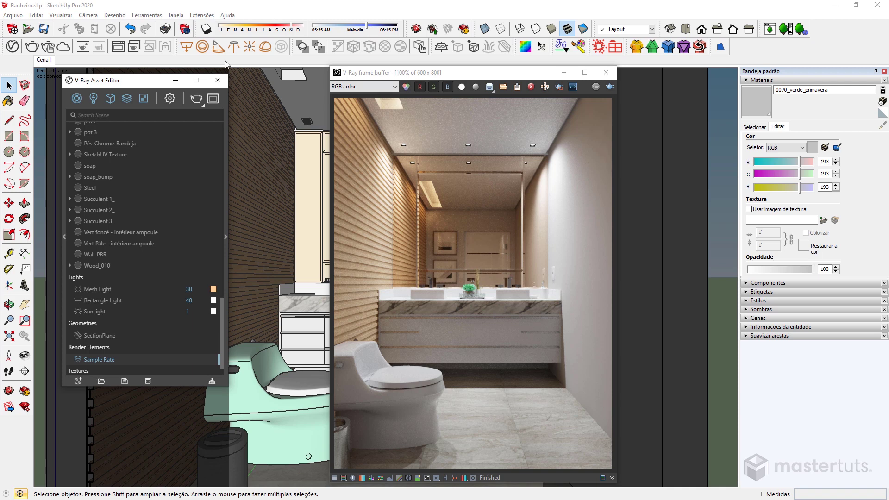
click(126, 100)
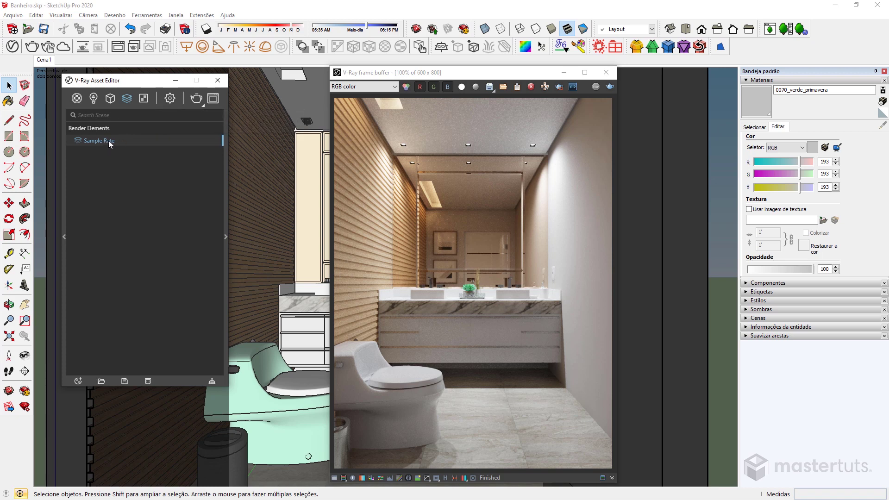
click(127, 99)
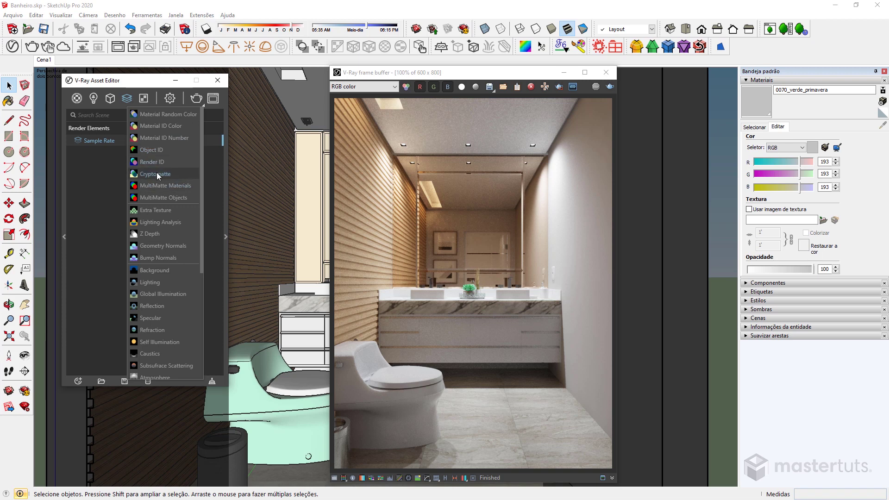
click(154, 127)
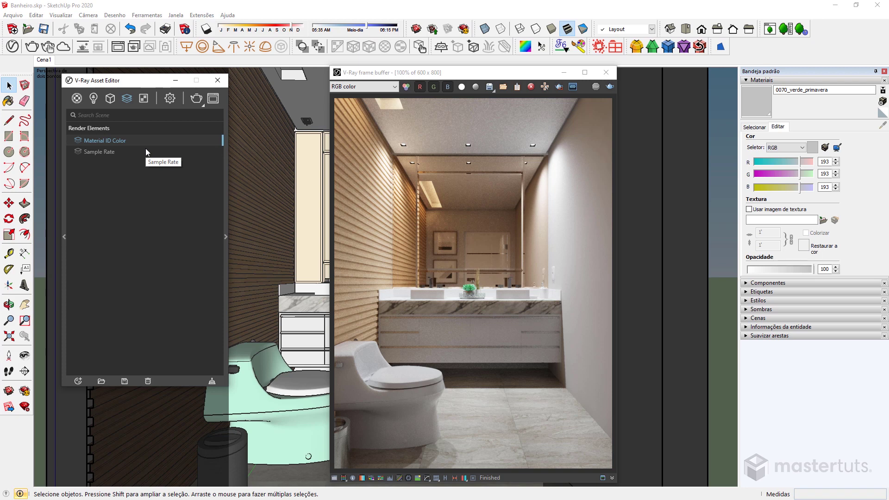
- Add the Reflection and Specular render elements to the scene
click(126, 100)
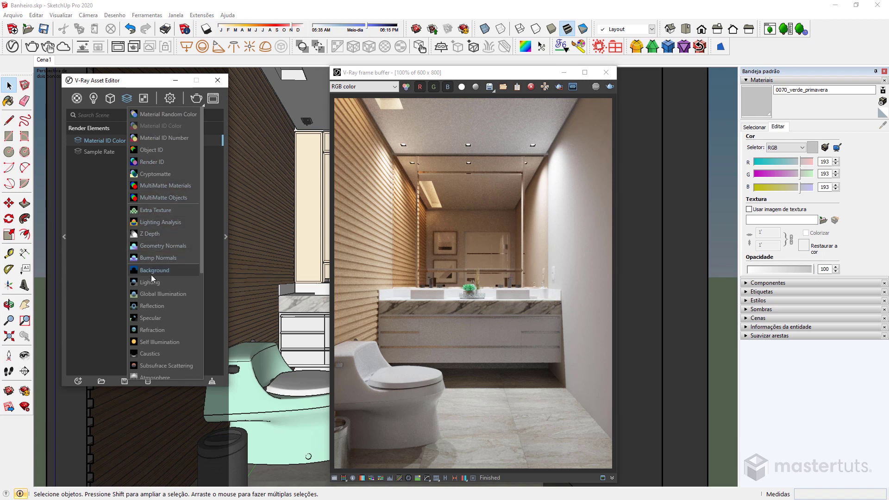
click(158, 306)
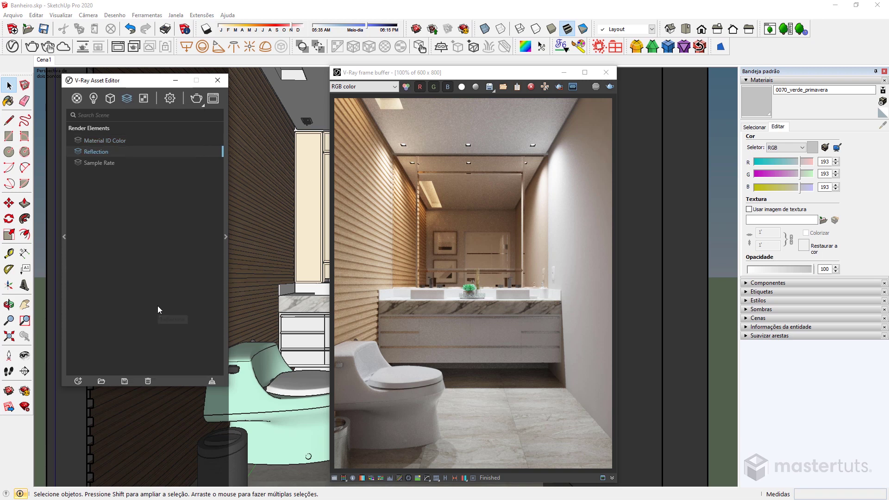
click(121, 103)
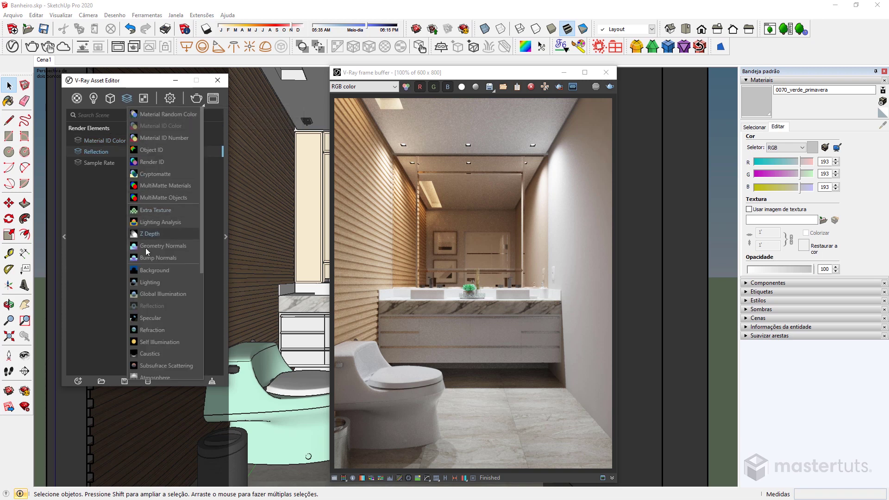
click(149, 319)
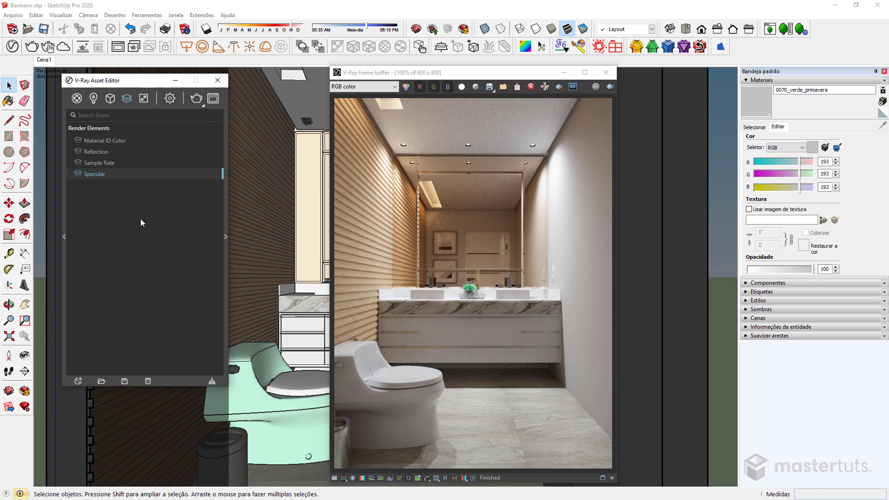
- Add the Subsufrace Scattering and Refraction render elements to the scene
click(128, 99)
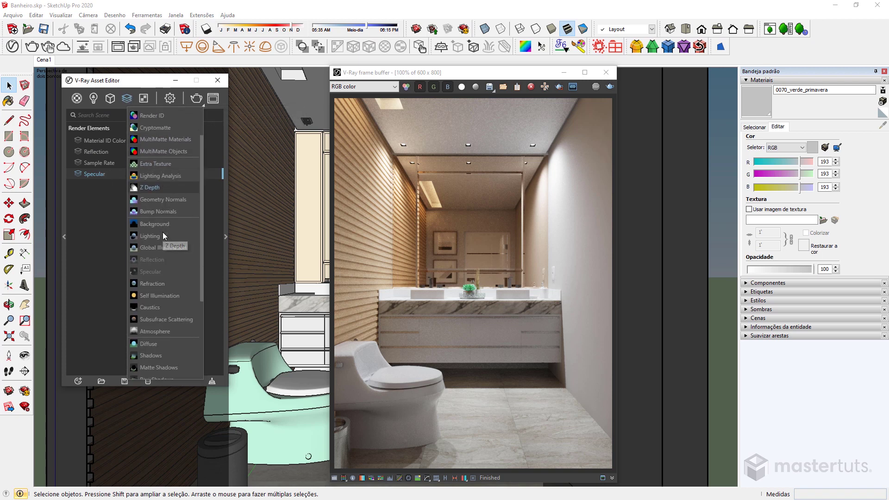
click(161, 318)
click(128, 99)
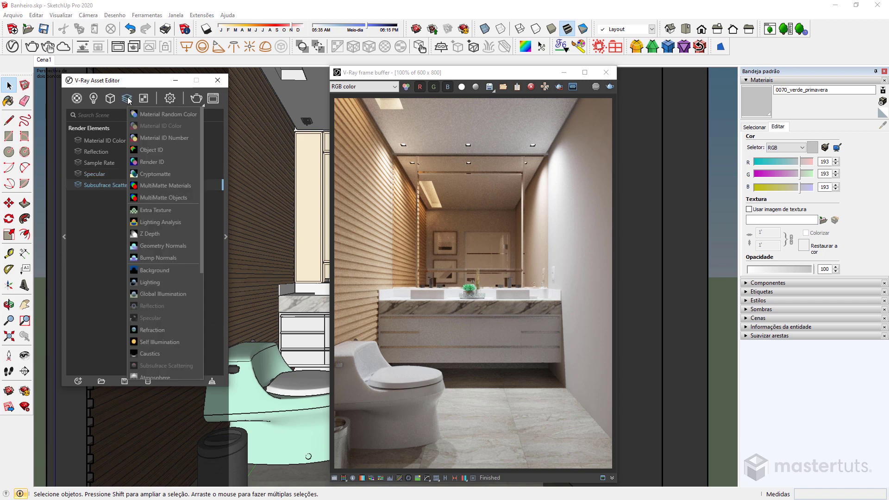
scroll(139, 241, down, 1)
click(143, 284)
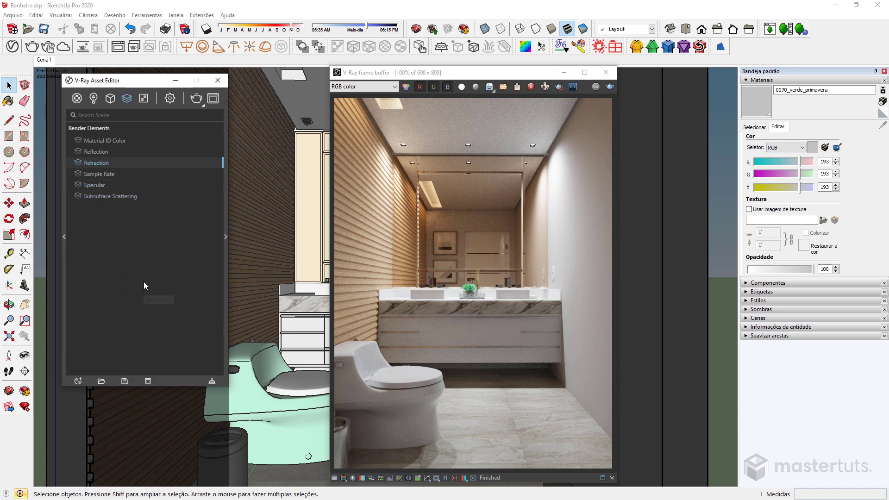
- Add the Self Illumination and Diffuse render elements to the scene
click(127, 98)
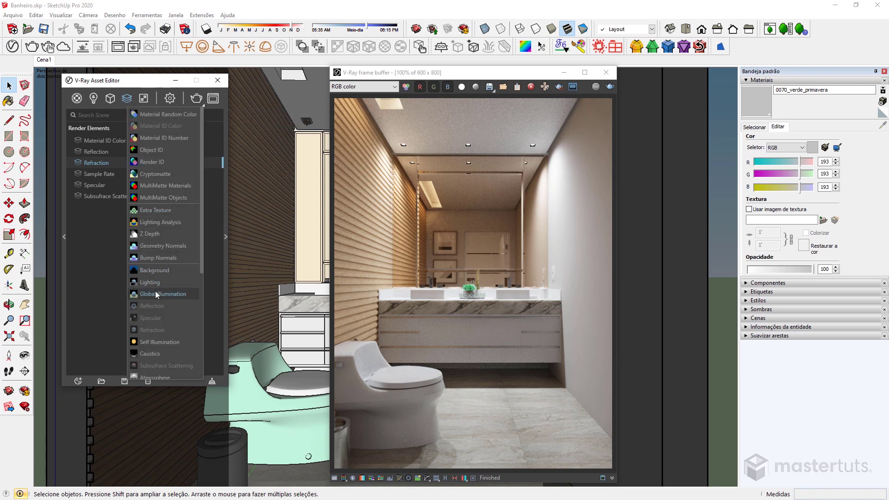
scroll(162, 292, down, 3)
click(162, 250)
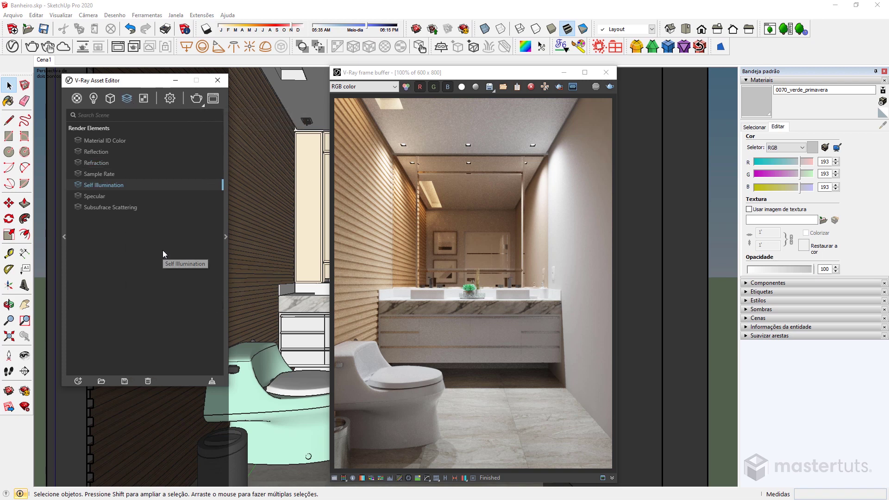
click(126, 98)
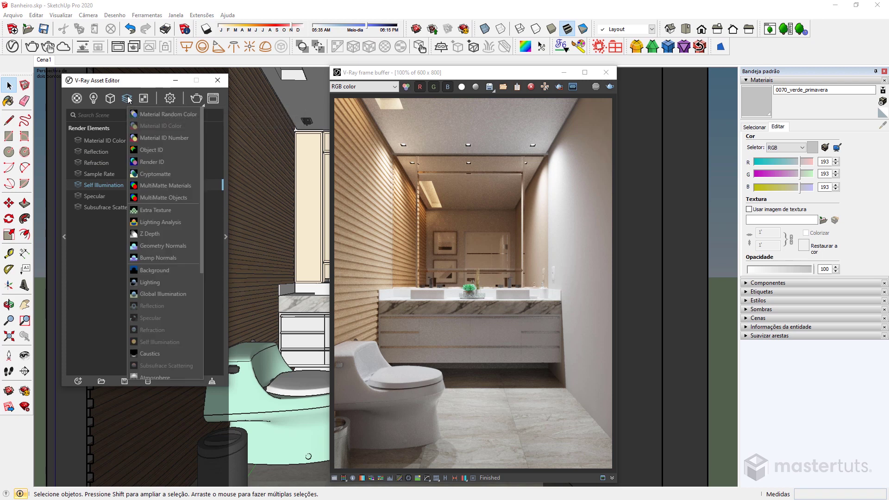
scroll(159, 171, down, 3)
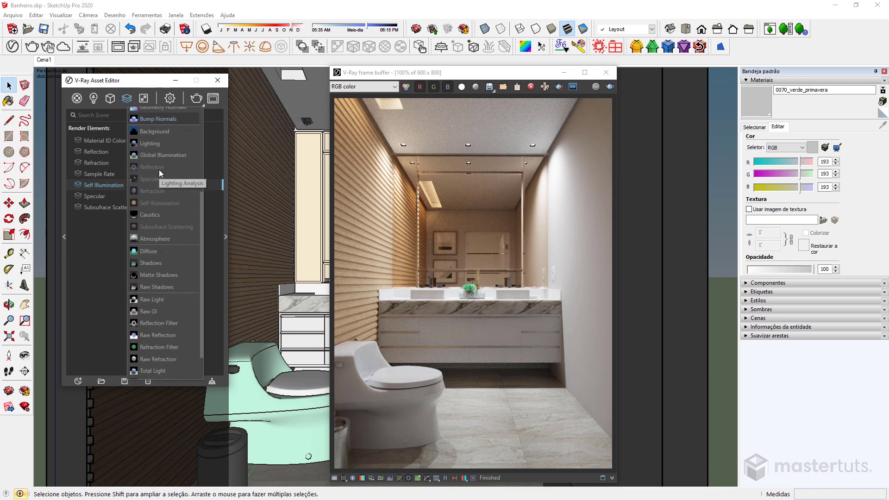
scroll(160, 170, down, 1)
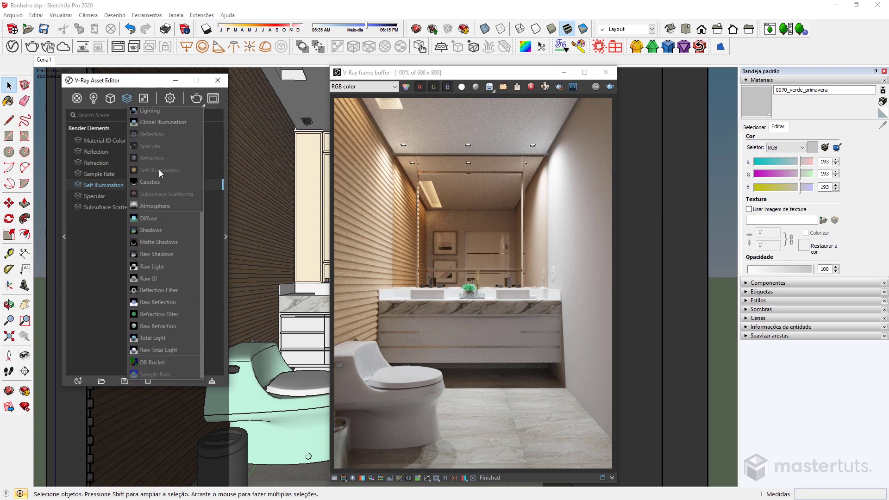
click(149, 217)
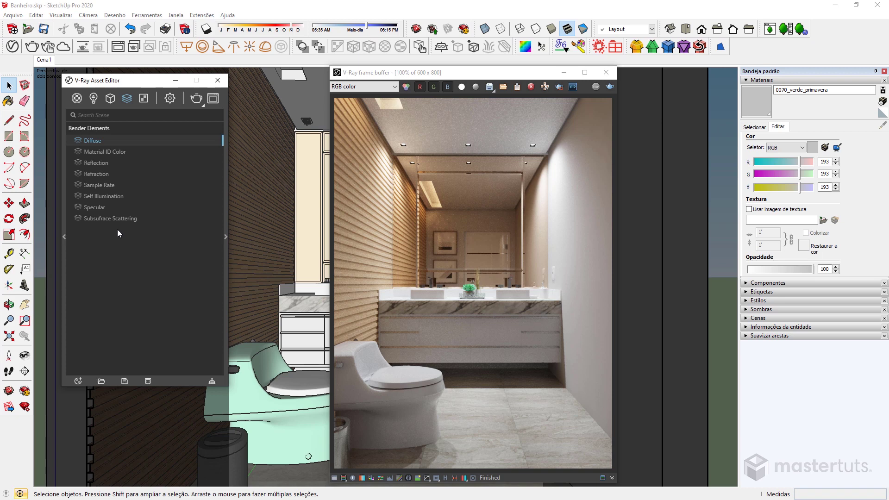
- Add the Z Depth render element and expand its preview and parameters
click(126, 97)
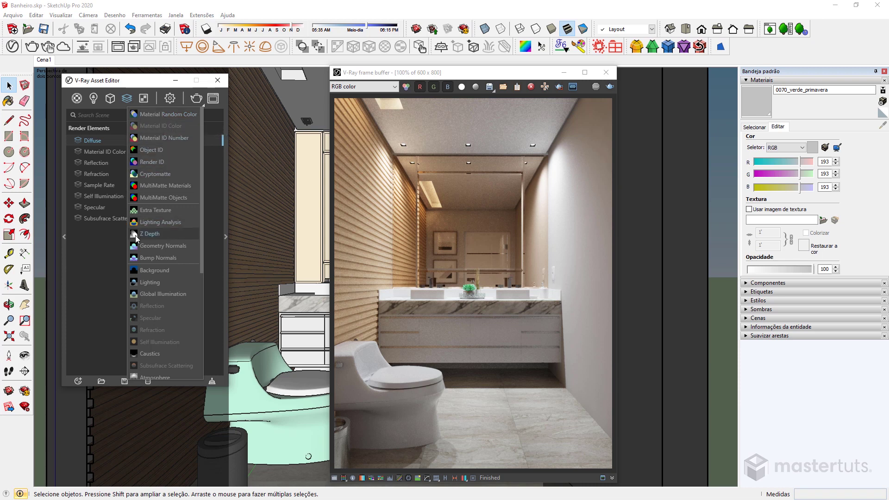
click(128, 100)
click(128, 100)
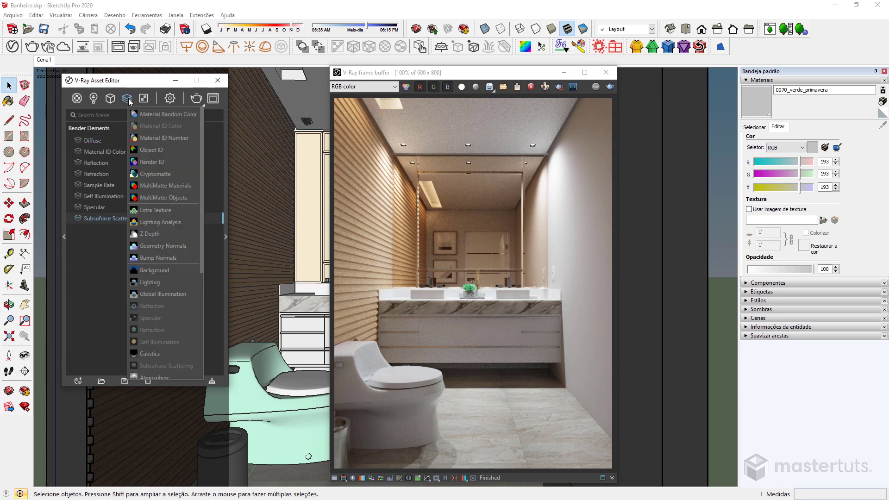
click(154, 236)
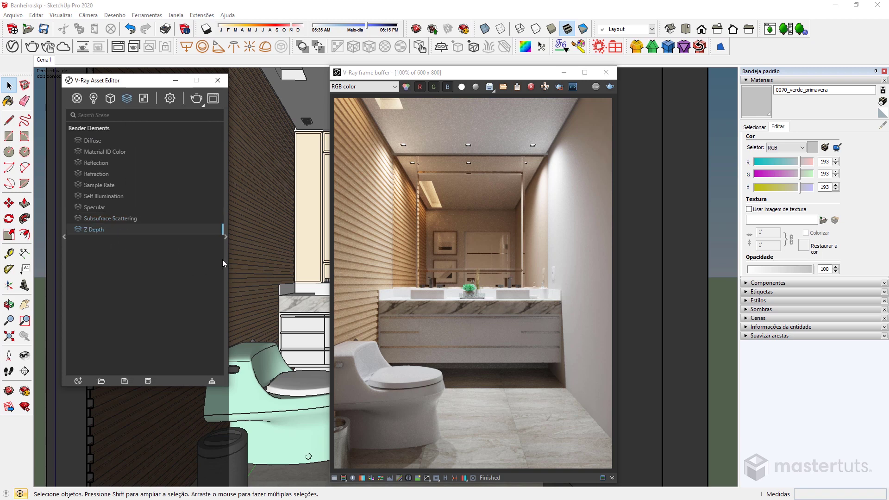
click(226, 239)
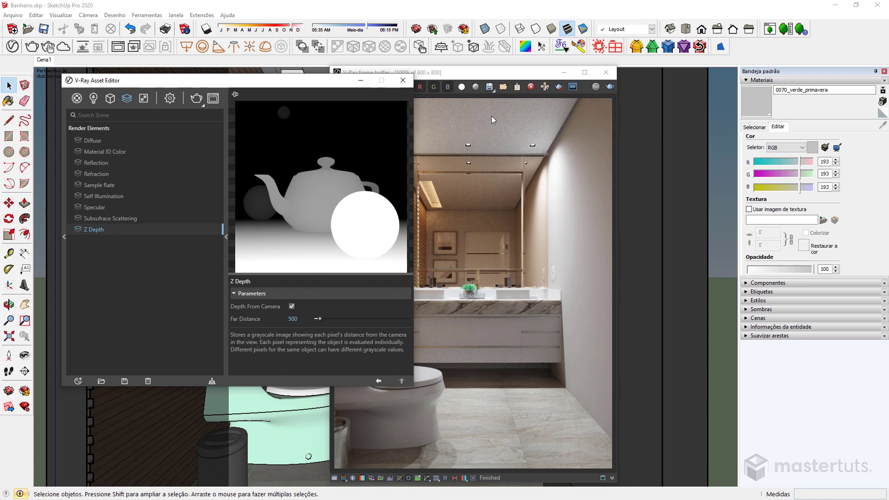
- Place the asset editor and the frame buffer side by side, and render the bathroom scene again
drag(231, 83, 160, 70)
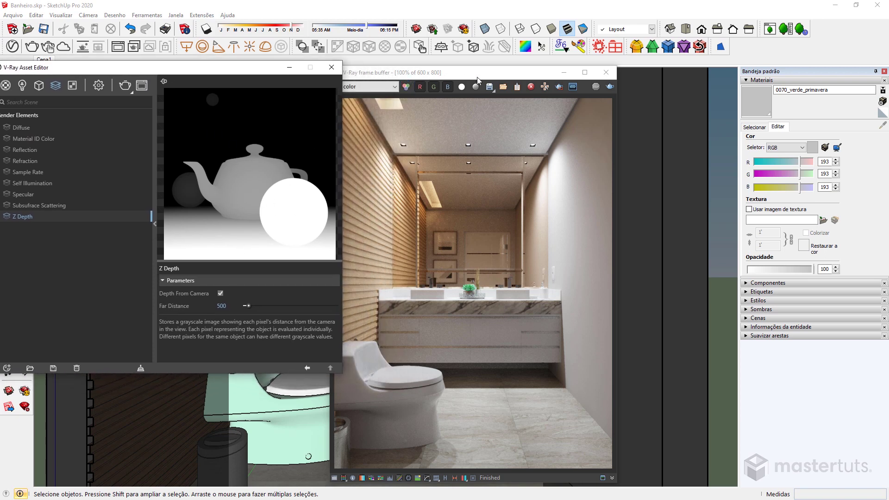
drag(484, 77, 524, 73)
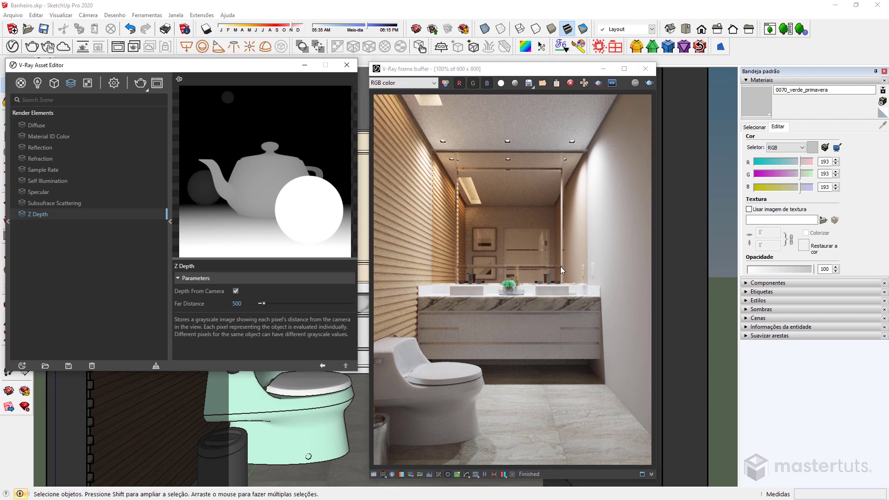
click(649, 83)
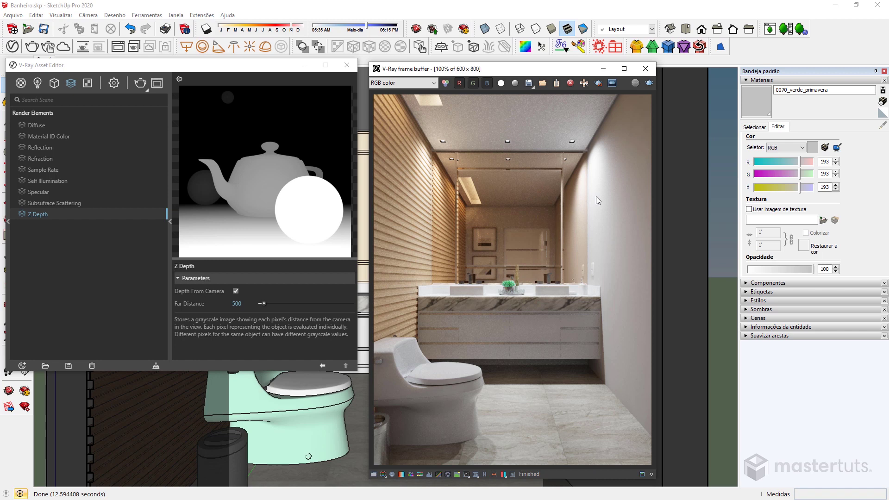
- View the new render's Diffuse channel and its Material_ID_Color channel in the frame buffer
click(434, 83)
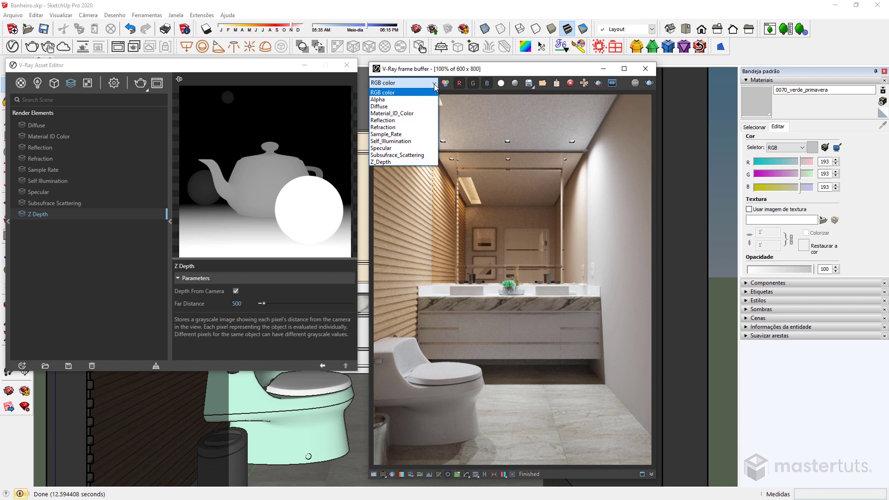
click(387, 107)
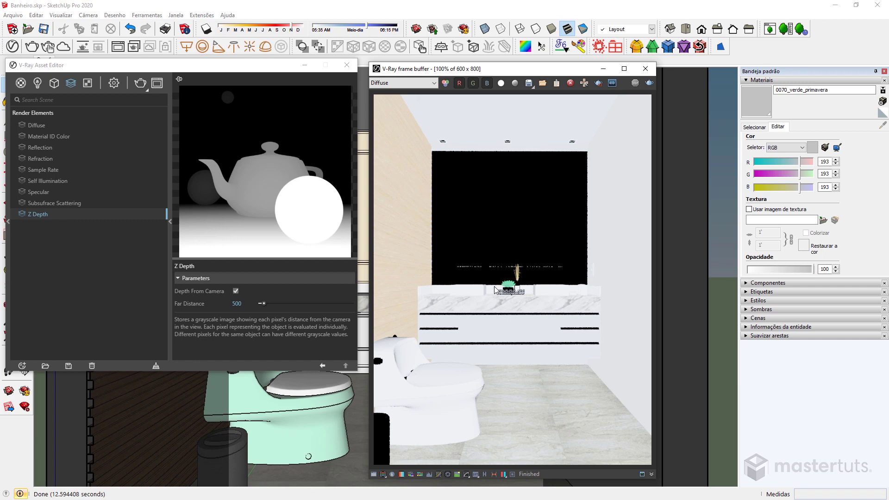
click(418, 82)
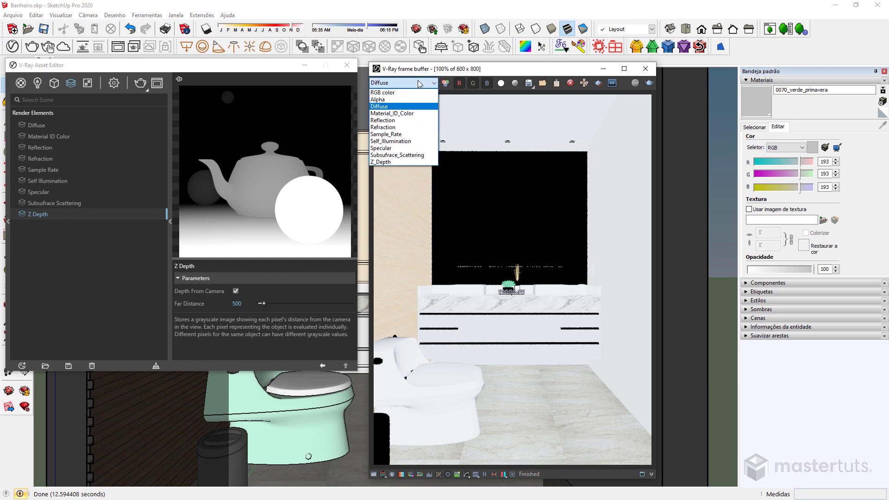
click(407, 114)
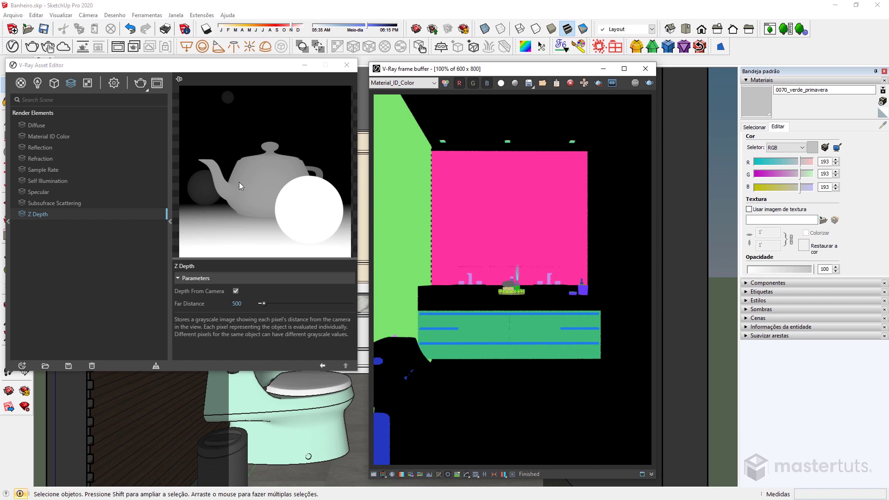
- Examine the available mask render elements such as Material Random Color, and close the list without adding any
click(73, 85)
click(73, 84)
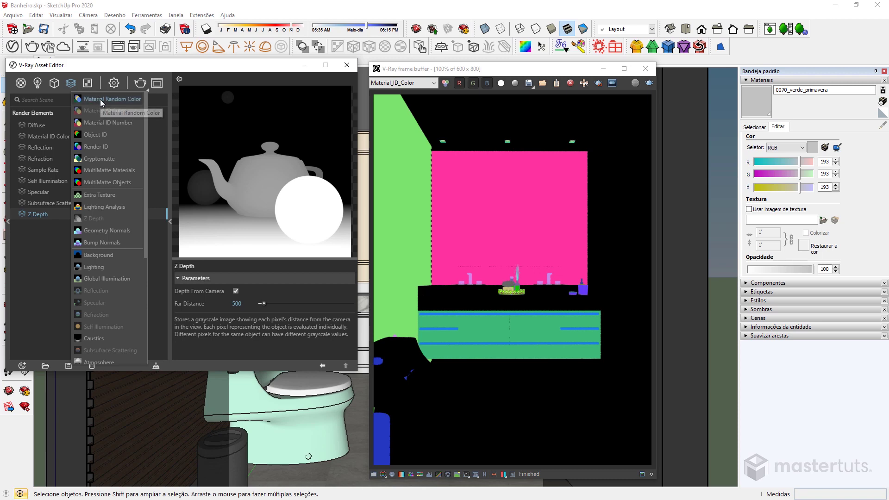
click(38, 309)
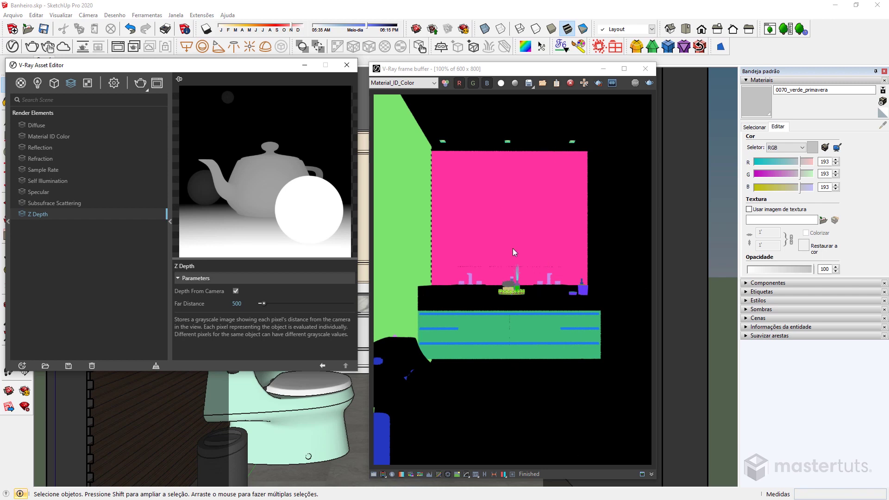
- View the Reflection channel alongside the Reflection element's settings, and switch the frame buffer to the Refraction channel
click(434, 83)
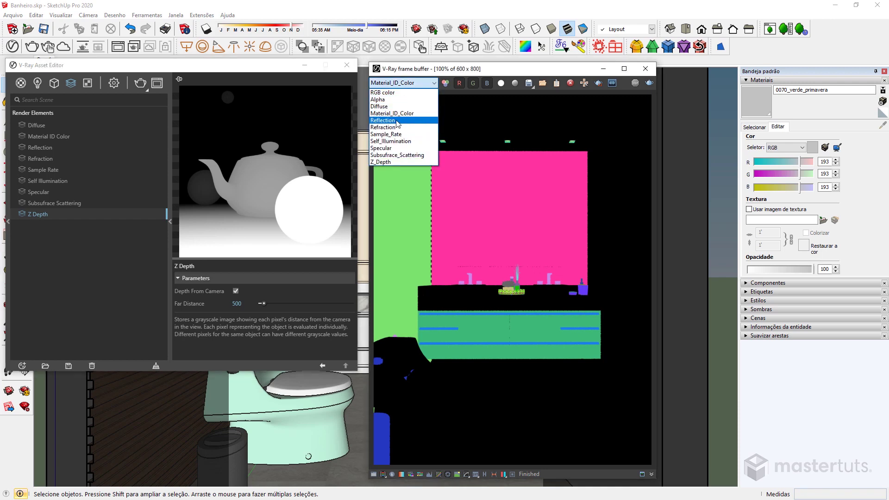
click(385, 121)
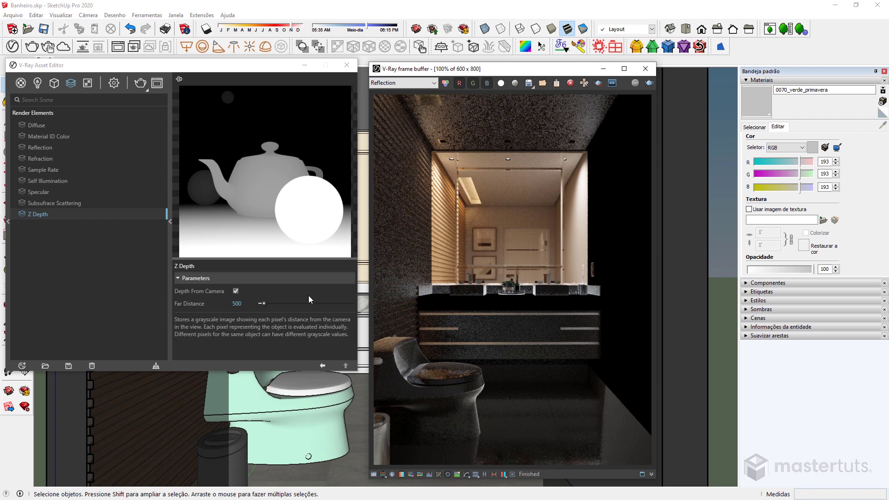
click(38, 151)
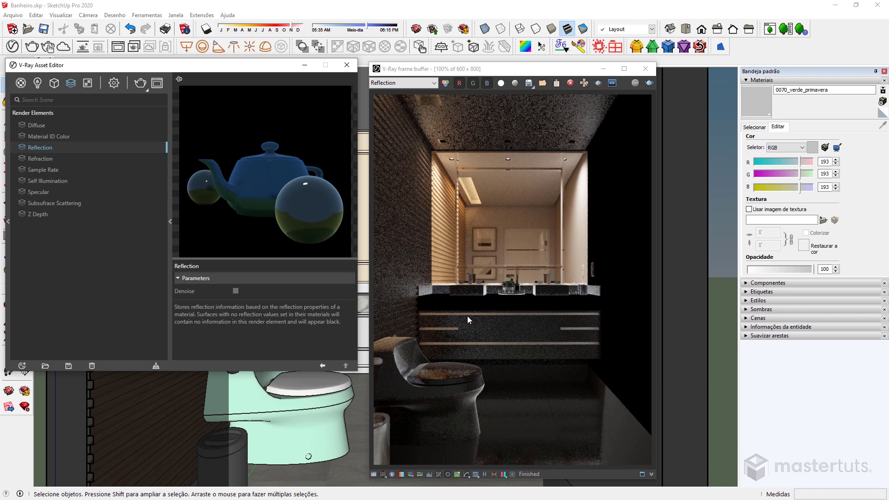
click(402, 83)
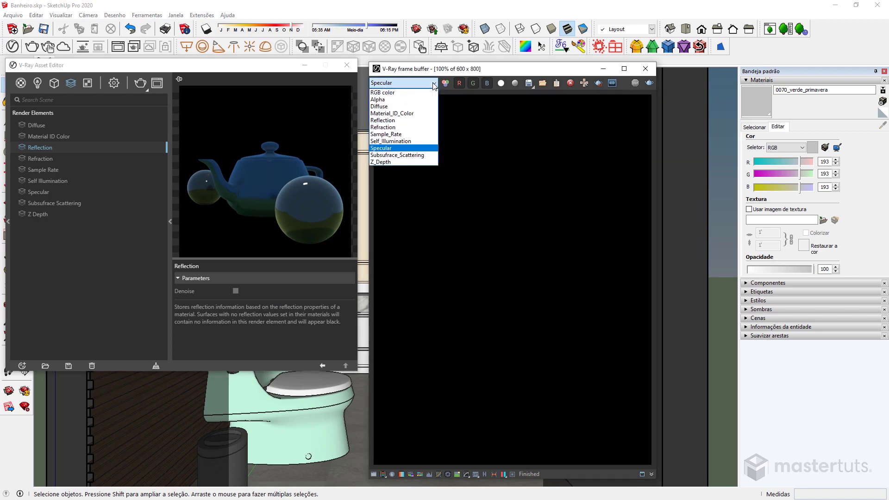
click(392, 127)
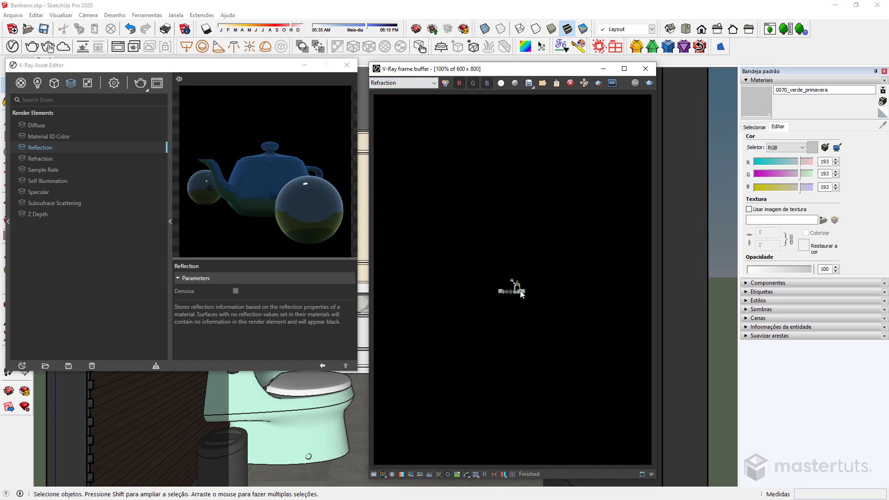
- Inspect the small refractive objects on the countertop up close in the Refraction channel, and display the Sample_Rate channel
scroll(520, 290, up, 3)
scroll(520, 290, down, 3)
scroll(494, 262, up, 1)
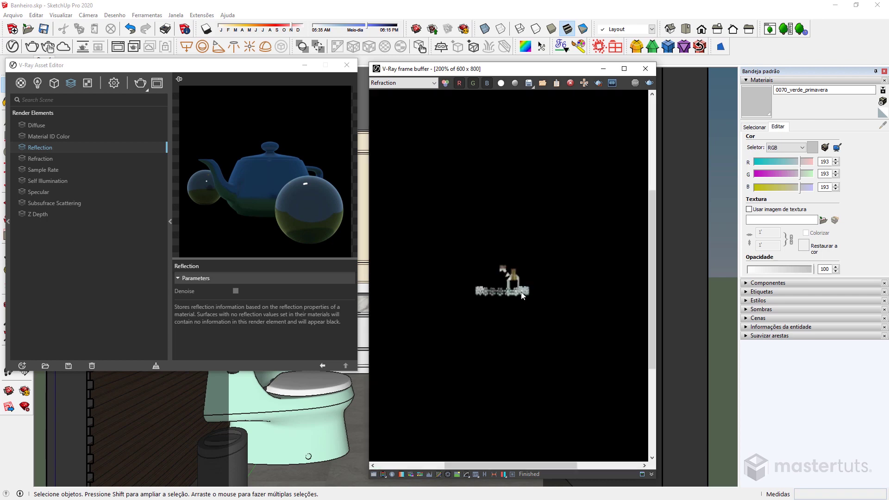
scroll(500, 284, down, 1)
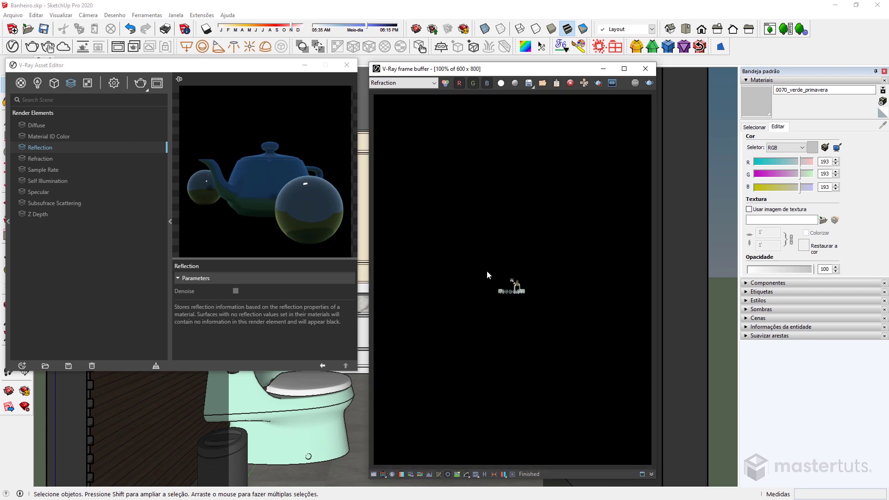
click(402, 82)
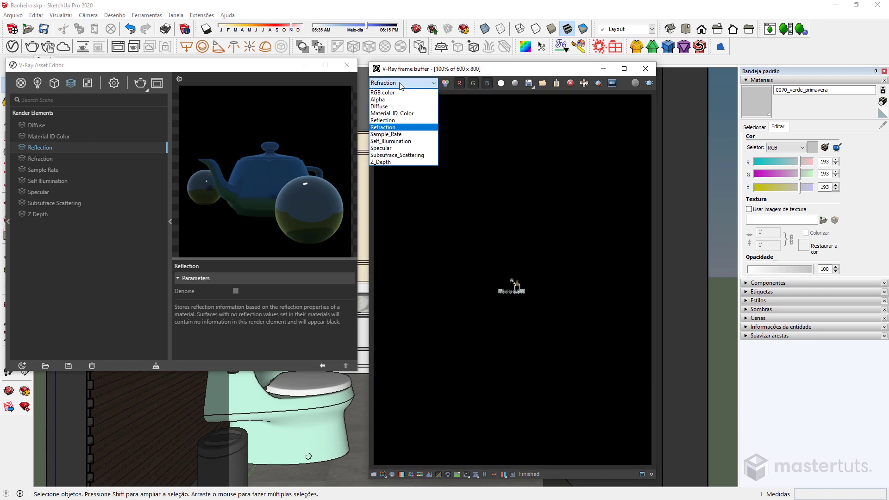
click(392, 135)
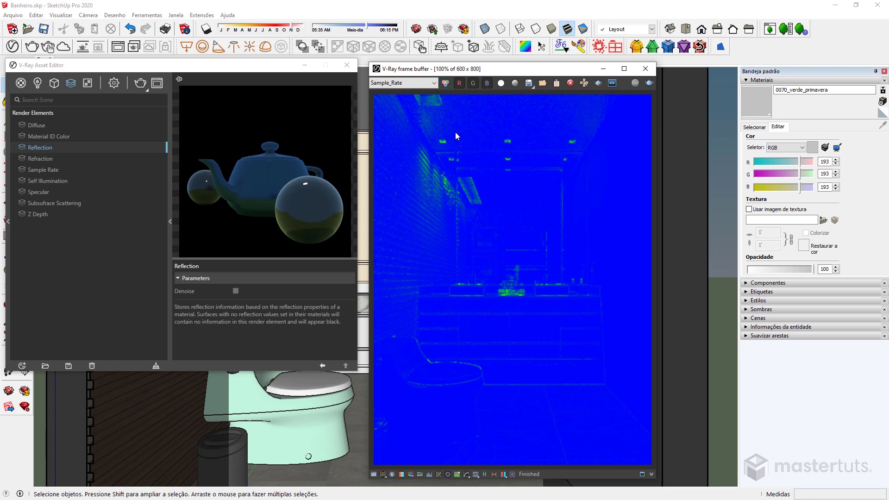
- View the Self_Illumination channel and the Subsufrace_Scattering channel in the frame buffer
click(435, 83)
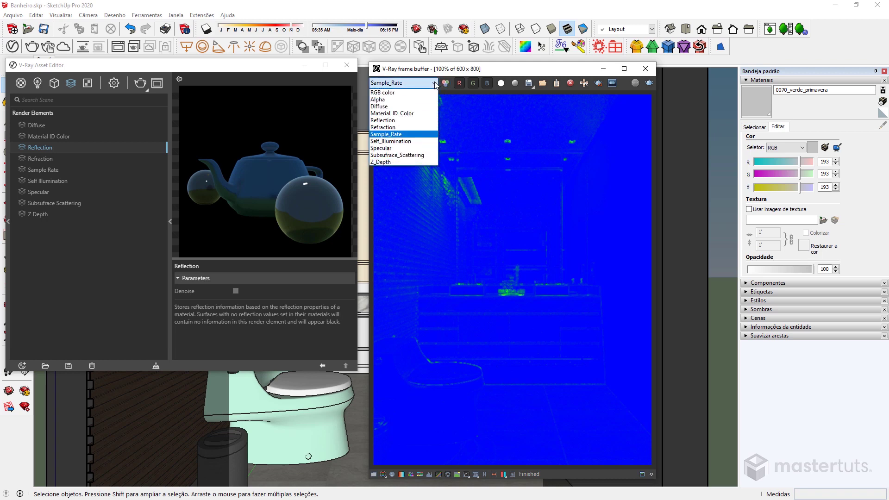
click(396, 142)
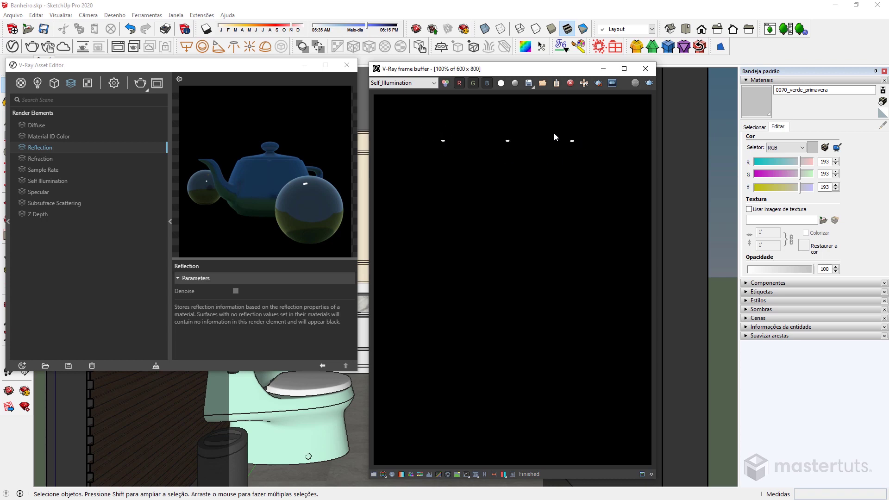
click(431, 83)
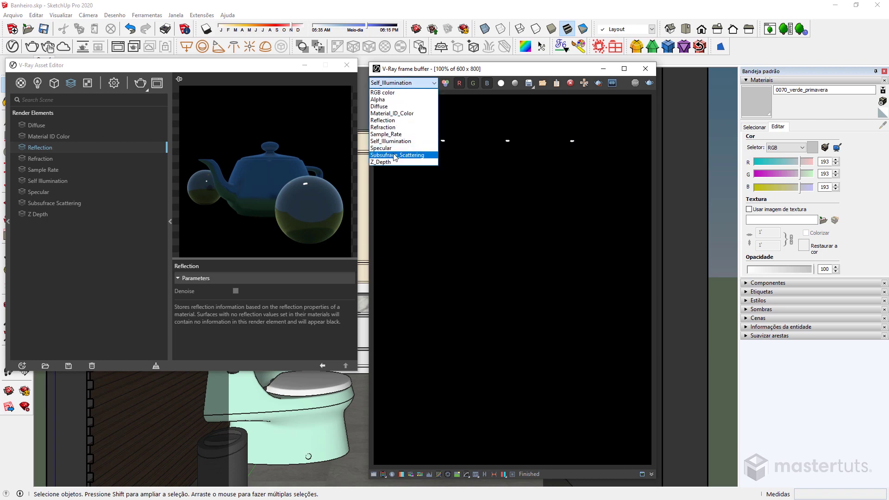
click(395, 155)
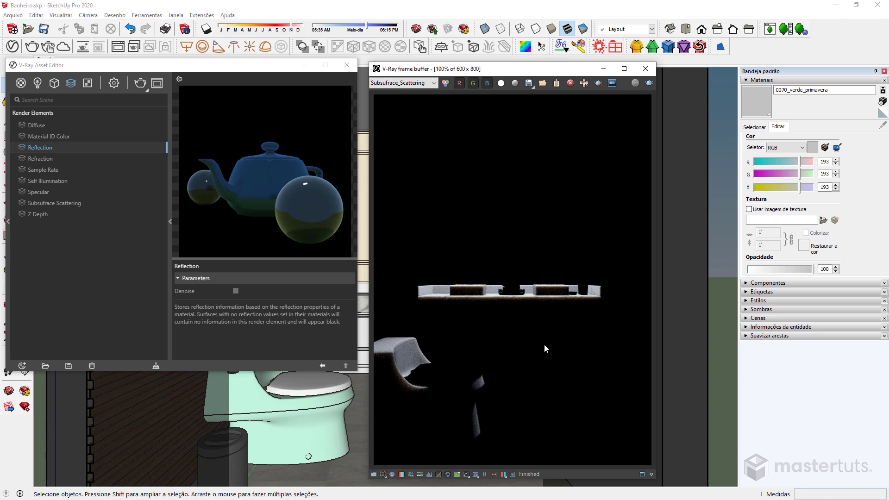
- View the Z_Depth channel in the frame buffer alongside the Z Depth element's parameters
click(437, 82)
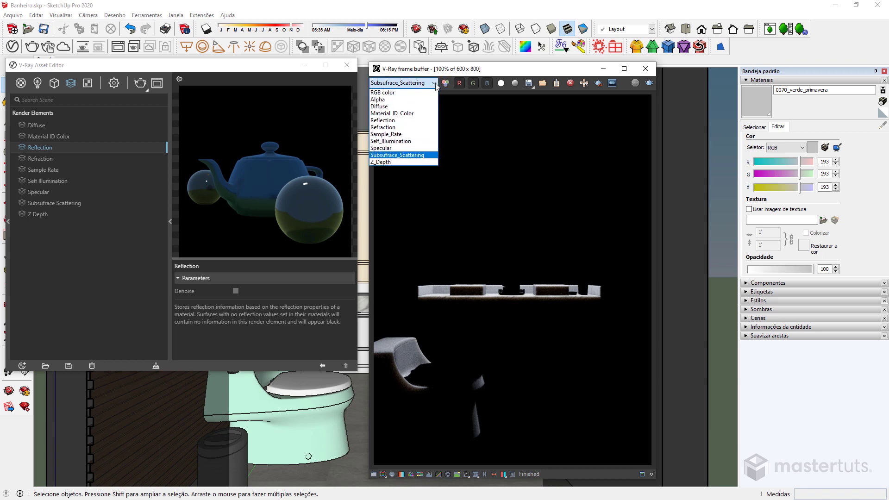
click(381, 162)
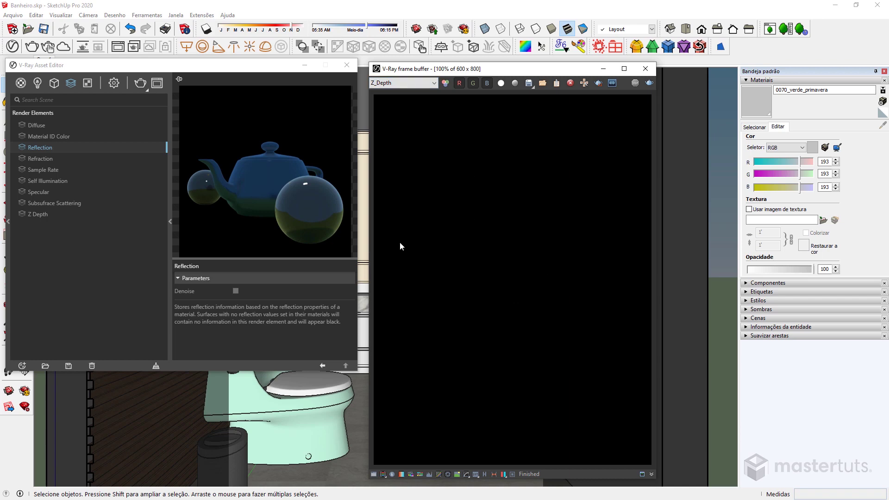
click(39, 214)
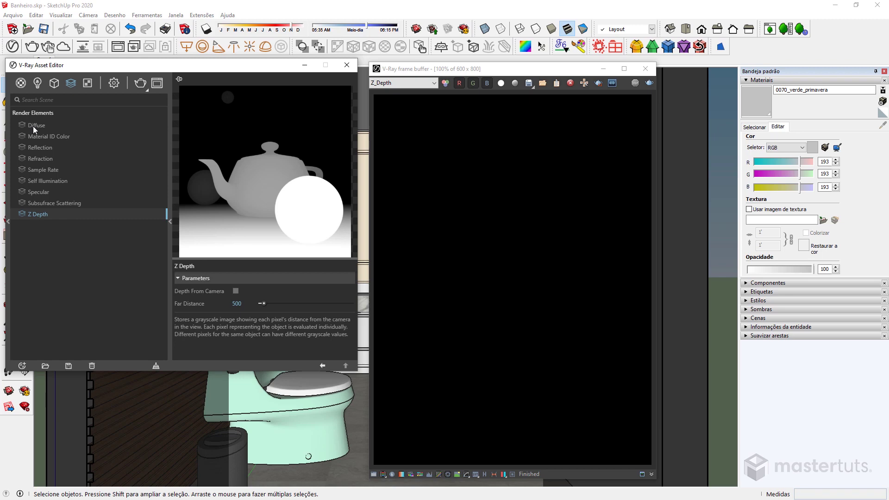
- Add the Material Random Color render element, and return the frame buffer to the RGB color channel
click(69, 87)
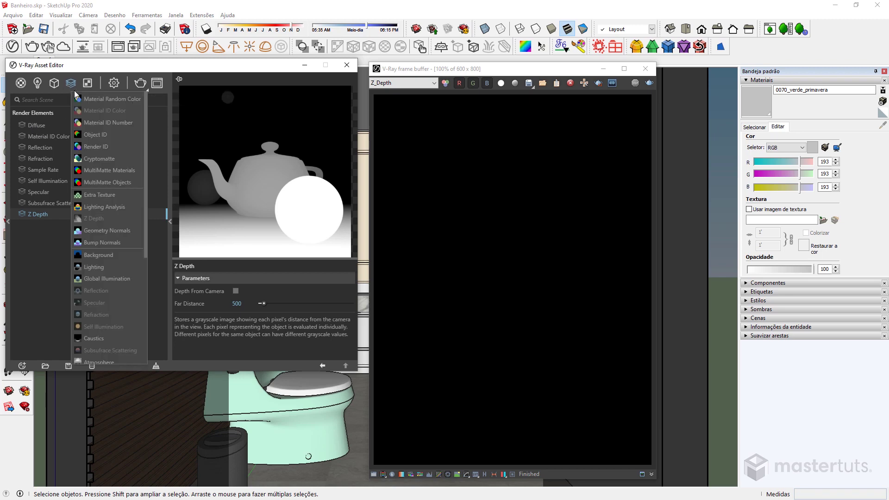
click(106, 99)
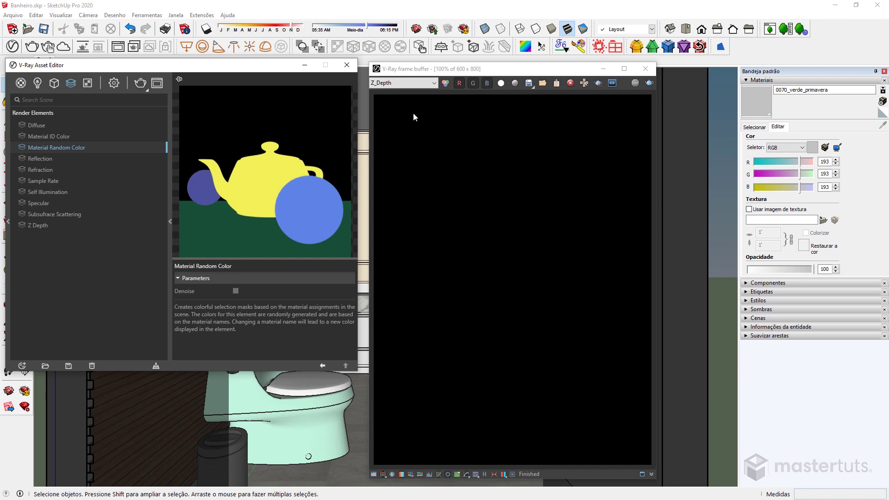
click(430, 84)
click(422, 90)
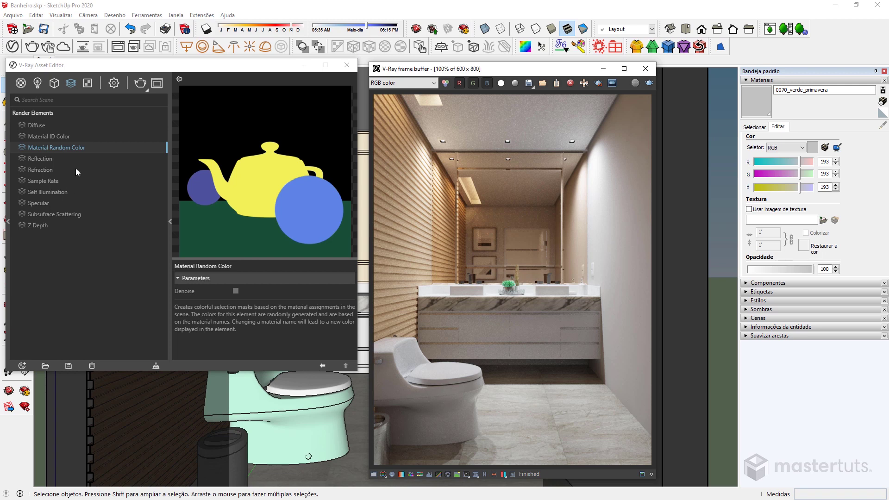
- Add the Global Illumination, Lighting and Shadows render elements to the scene
click(71, 86)
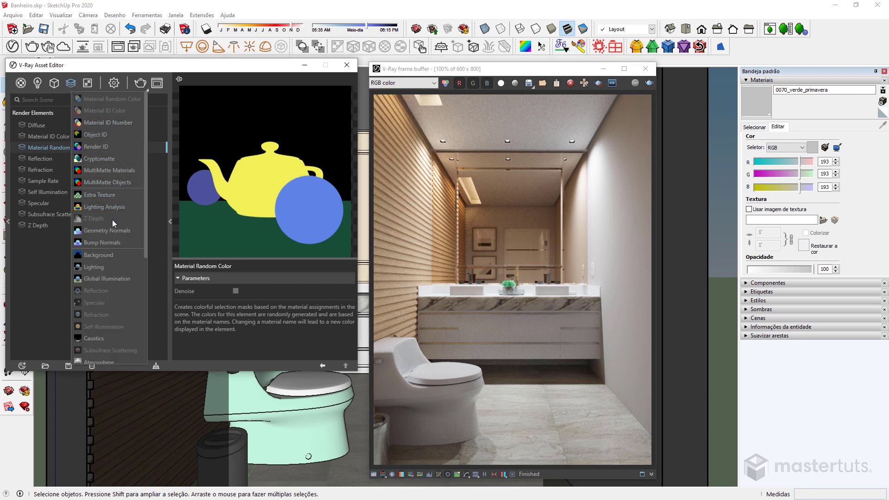
scroll(112, 219, down, 1)
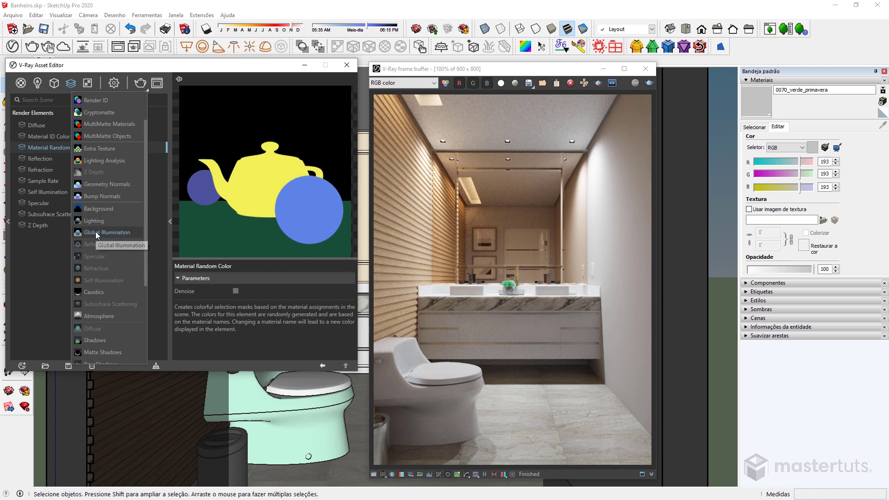
click(99, 255)
click(71, 86)
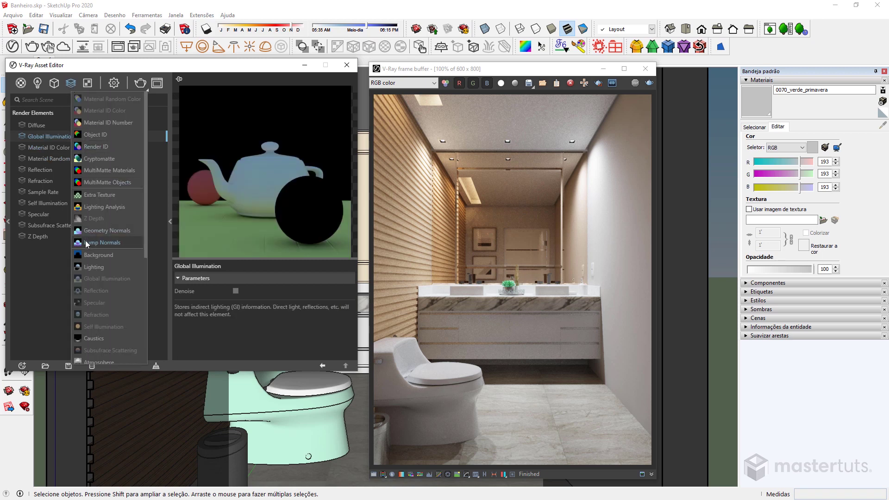
click(93, 267)
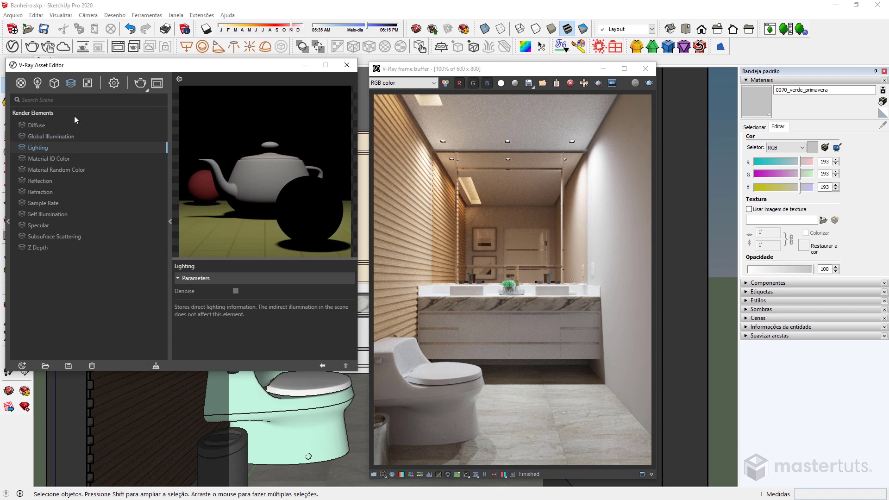
click(74, 85)
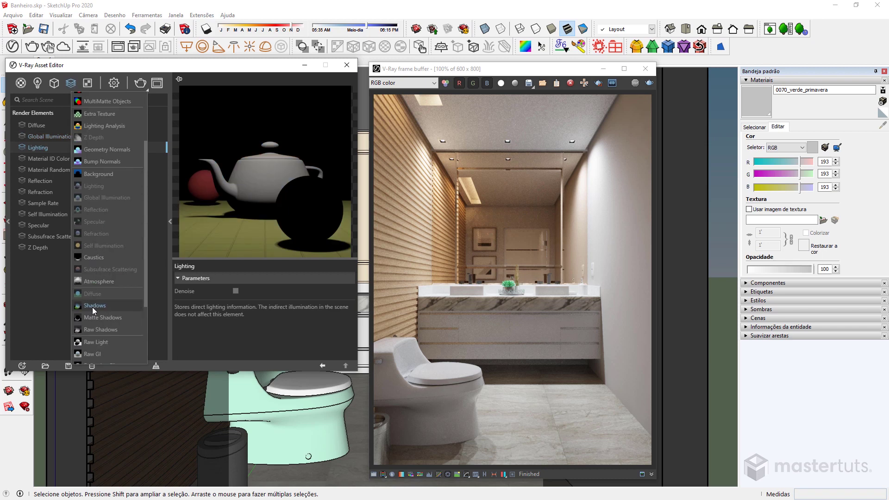
click(95, 307)
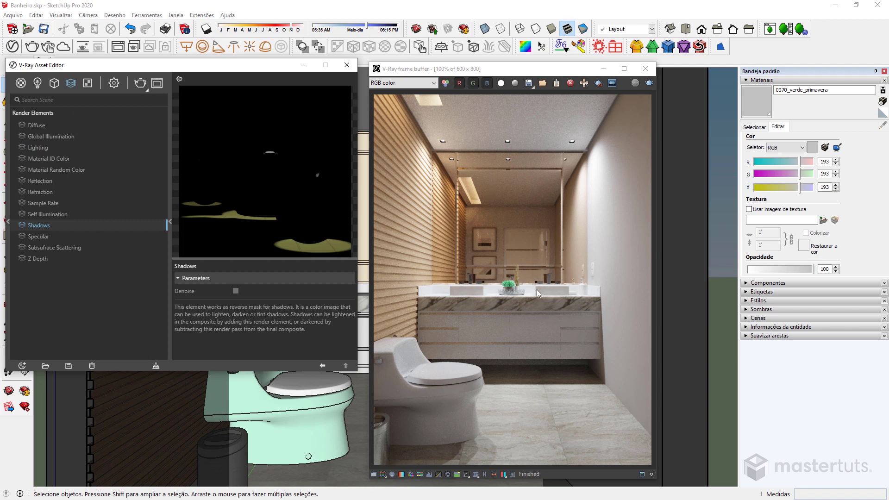
- Render the bathroom again with the added elements, and display the Global_Illumination channel
click(649, 82)
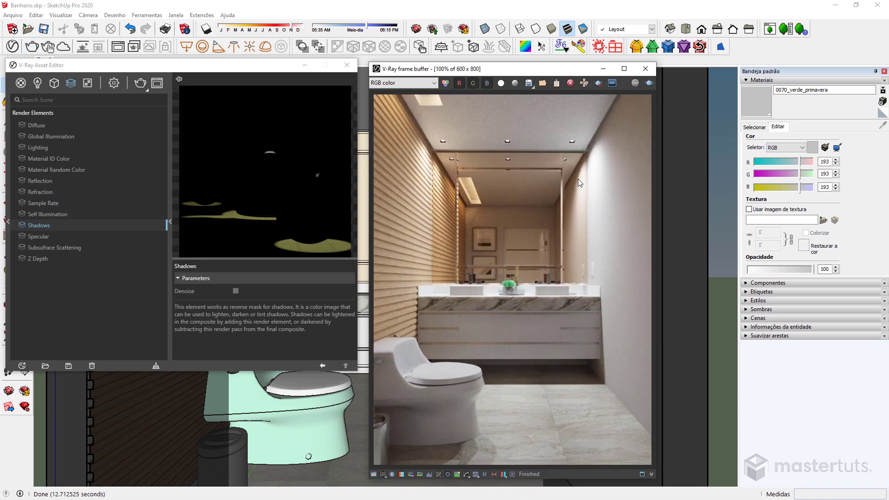
click(397, 84)
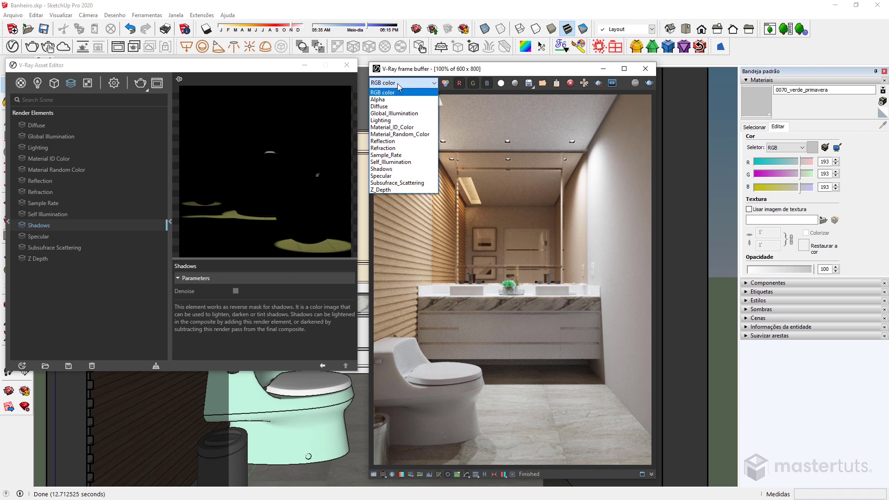
click(394, 114)
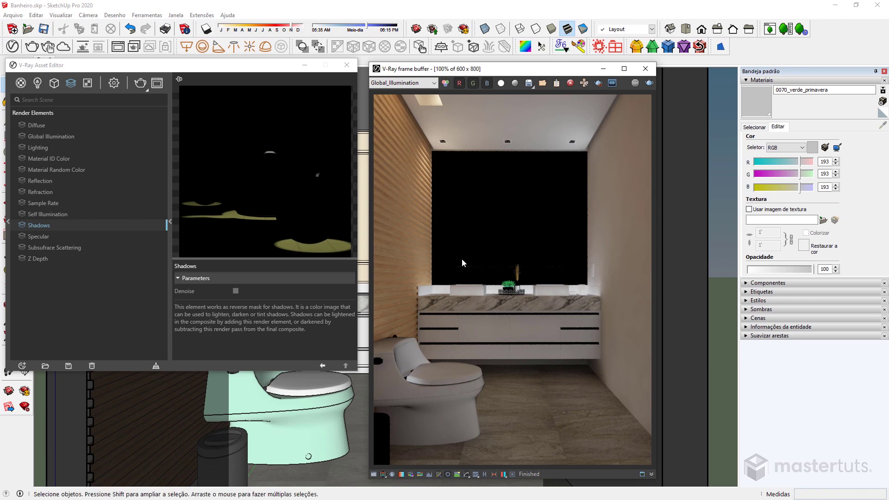
- View the direct light in the Lighting channel, and compare it with the Global_Illumination channel
click(408, 83)
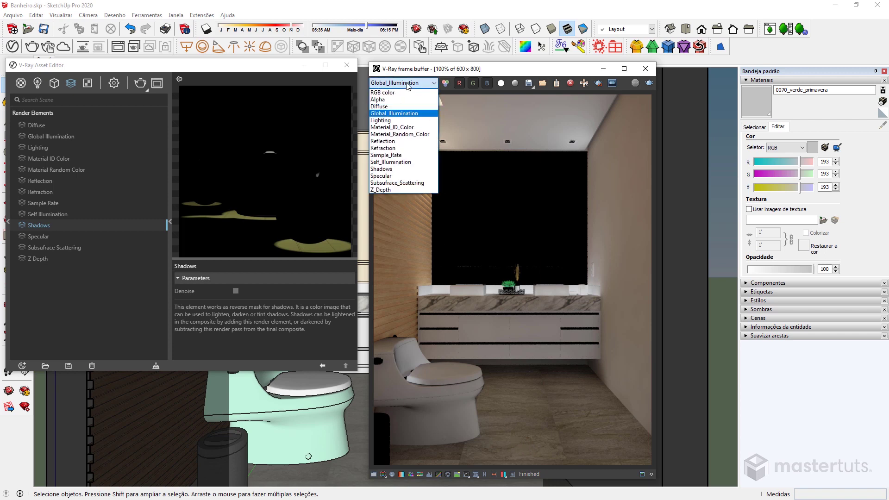
click(390, 120)
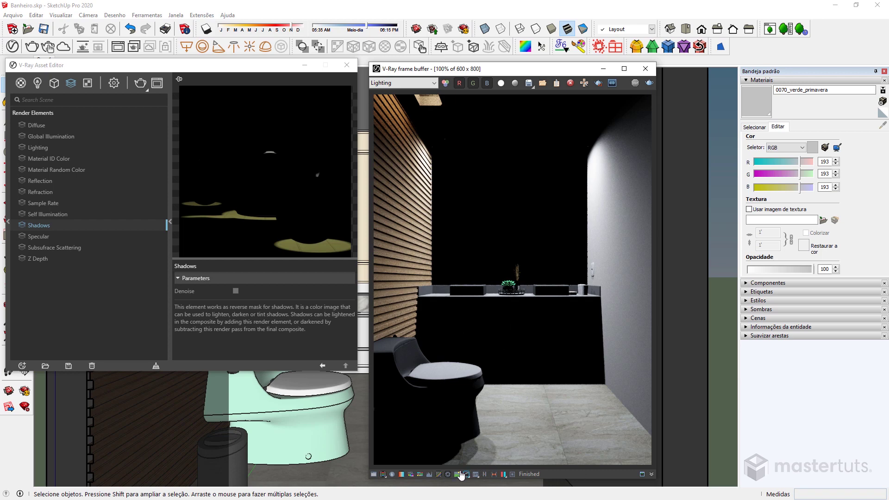
click(391, 85)
click(389, 118)
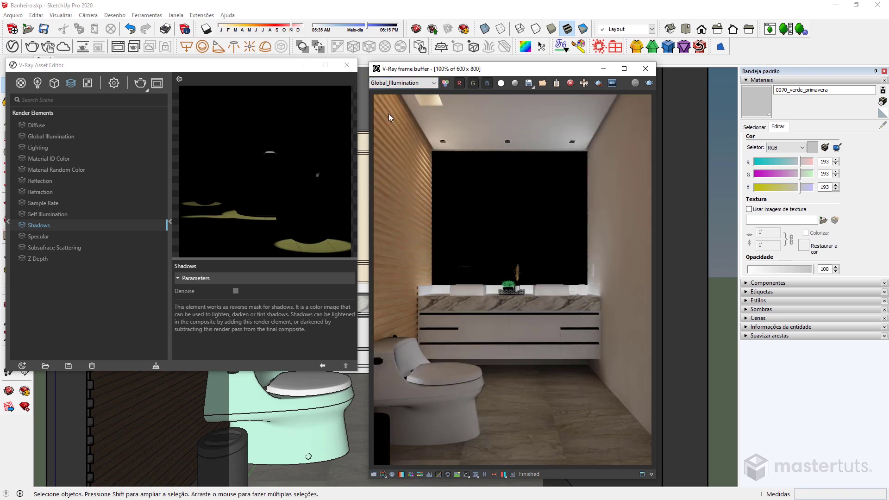
- Compare the final RGB color image with the Global_Illumination channel
click(422, 83)
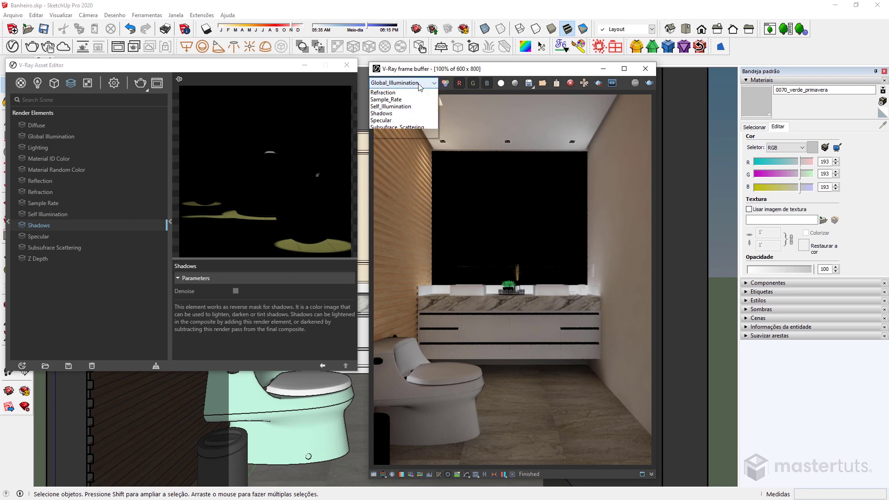
click(394, 93)
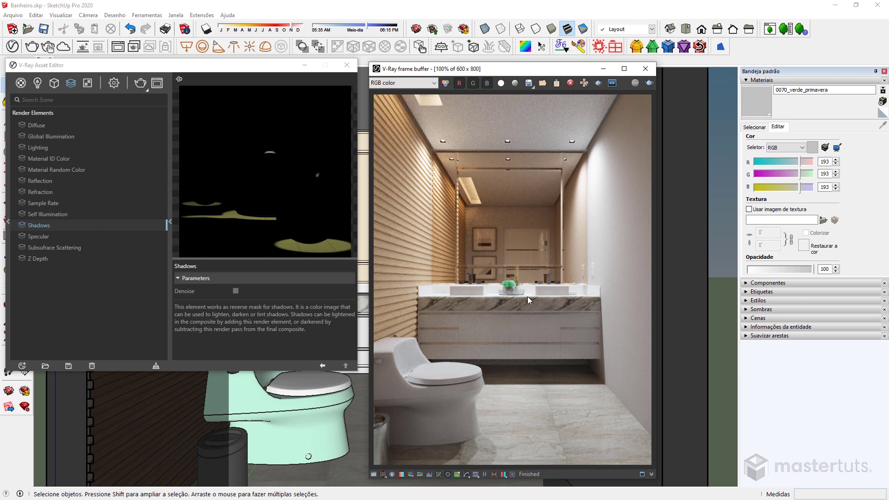
click(419, 83)
click(399, 118)
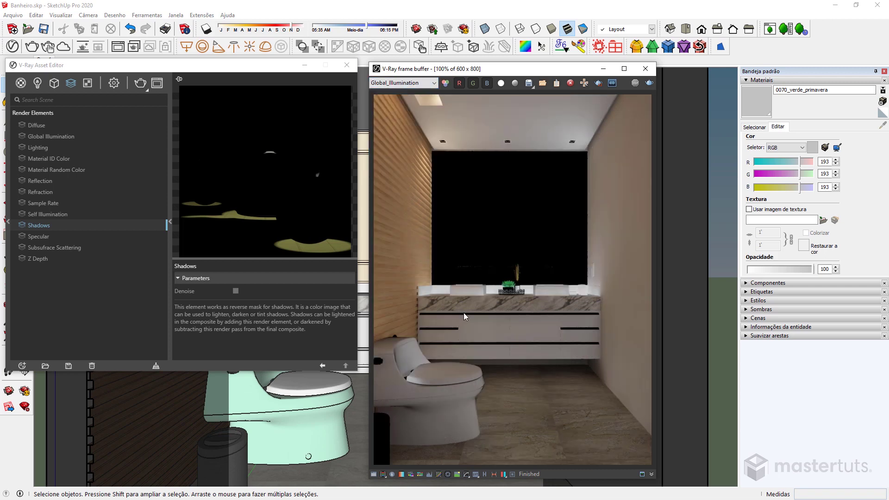
- Compare the Material_Random_Color mask with the Material_ID_Color mask in the frame buffer
click(409, 84)
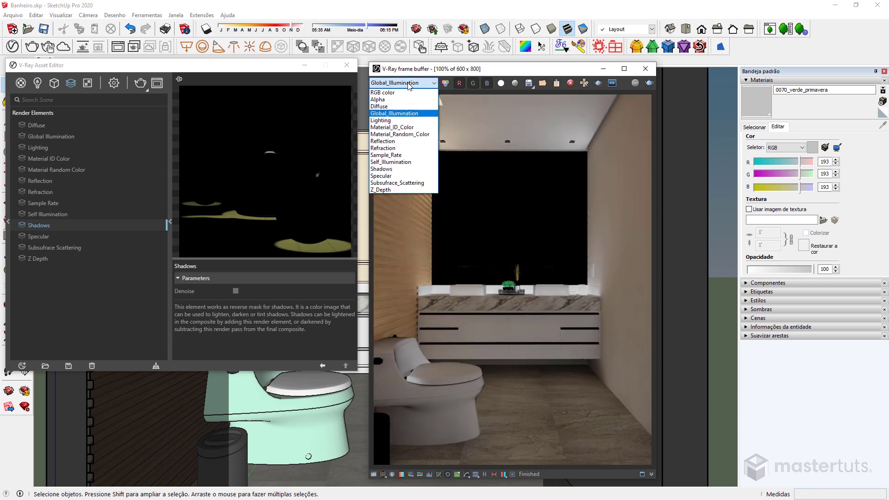
click(399, 134)
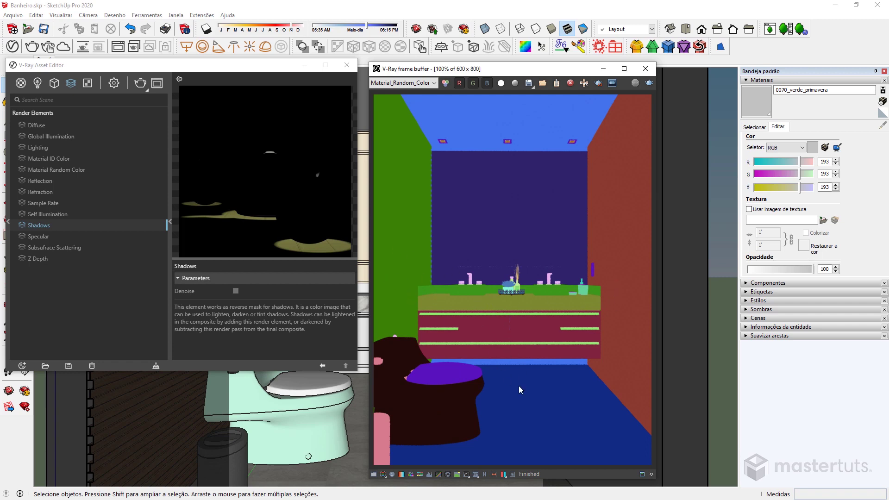
click(402, 83)
click(399, 128)
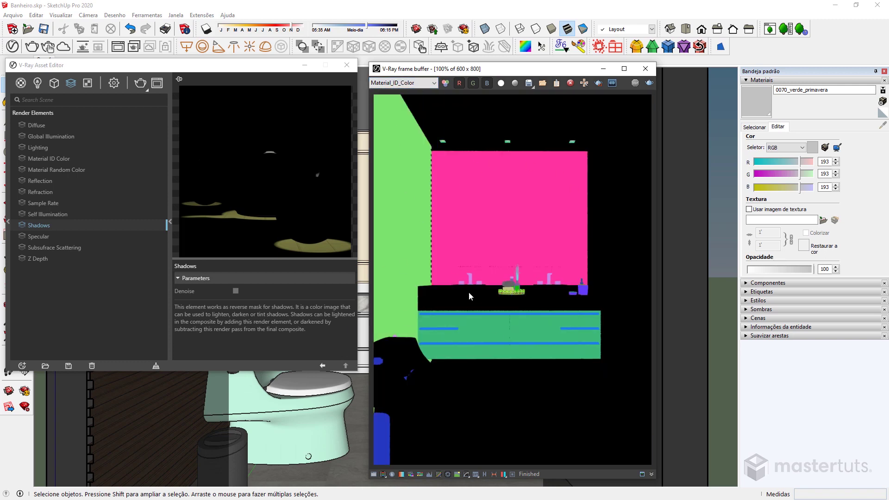
- View the Shadows channel, and return the frame buffer to the RGB color image
click(403, 83)
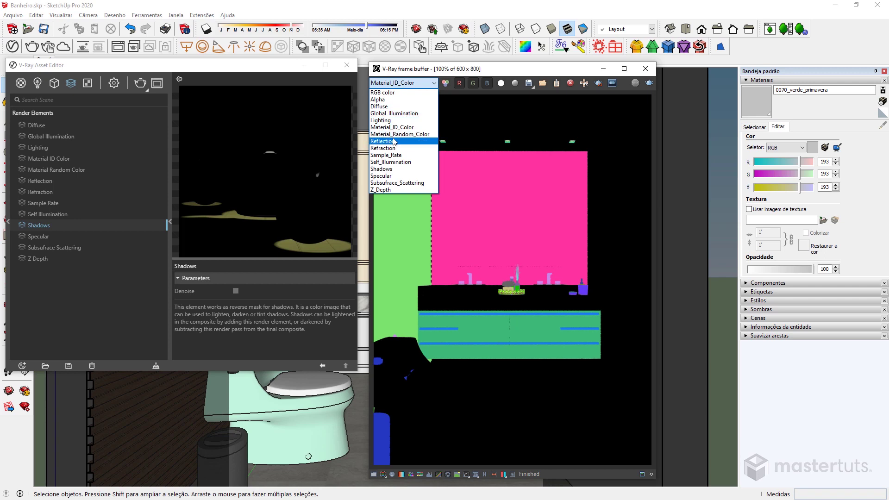
click(385, 170)
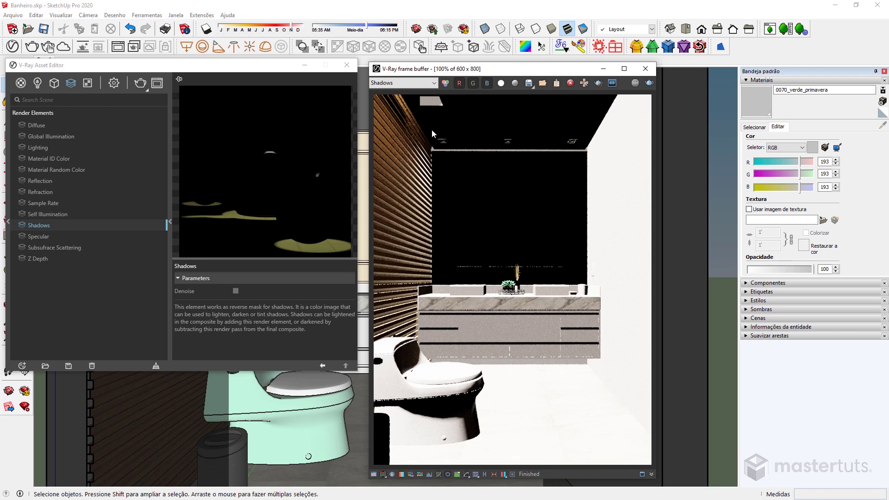
click(424, 84)
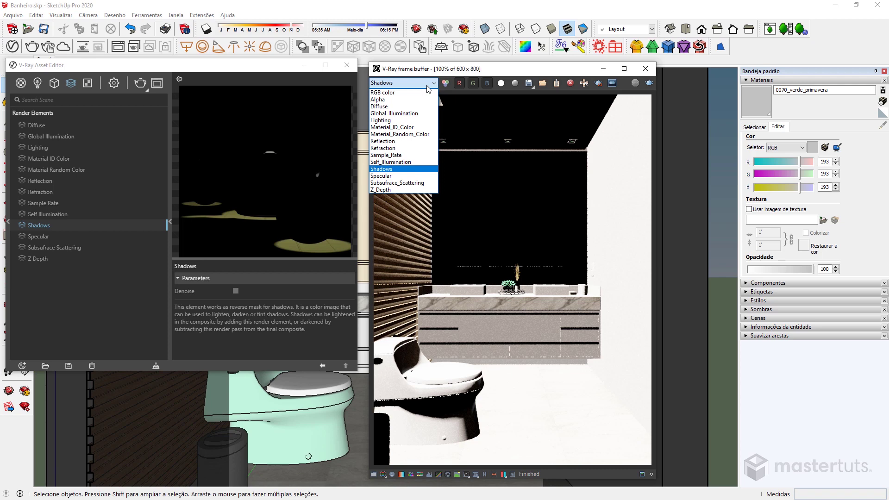
click(423, 93)
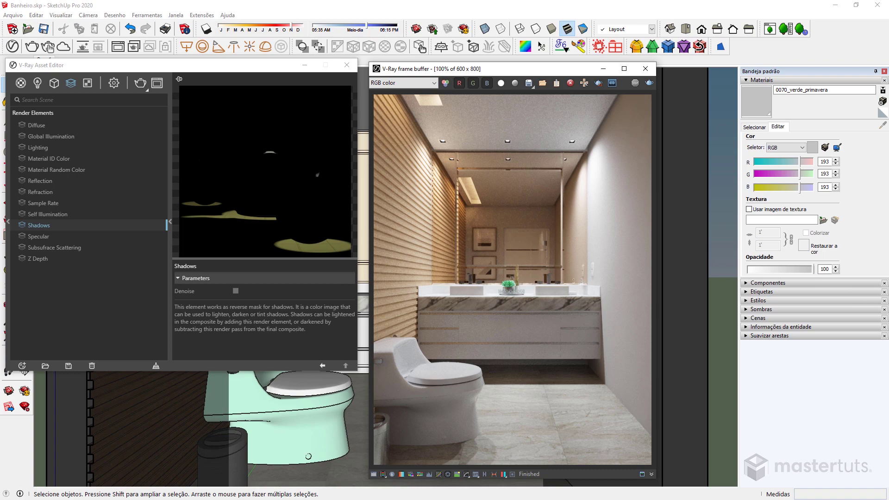
- Switch to the Notepad notes to review the Mascaras, Efeitos and Dados list, move the window aside, and minimize it
key(alt+Tab)
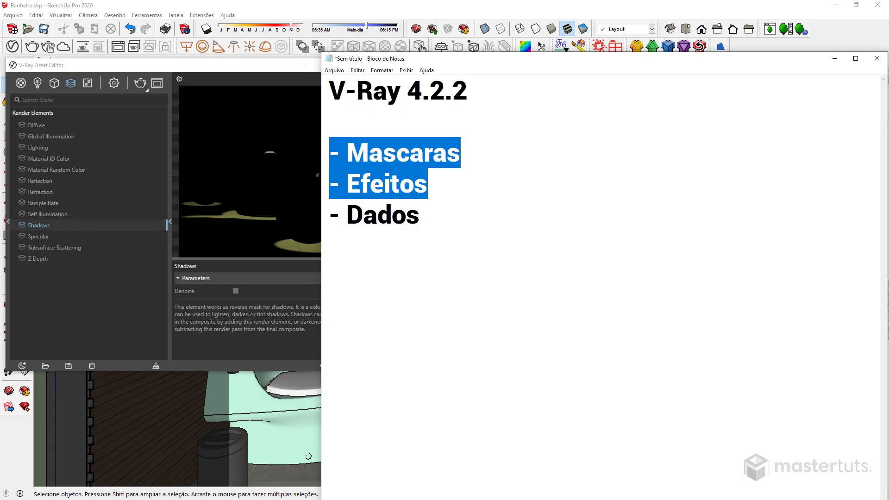
click(454, 223)
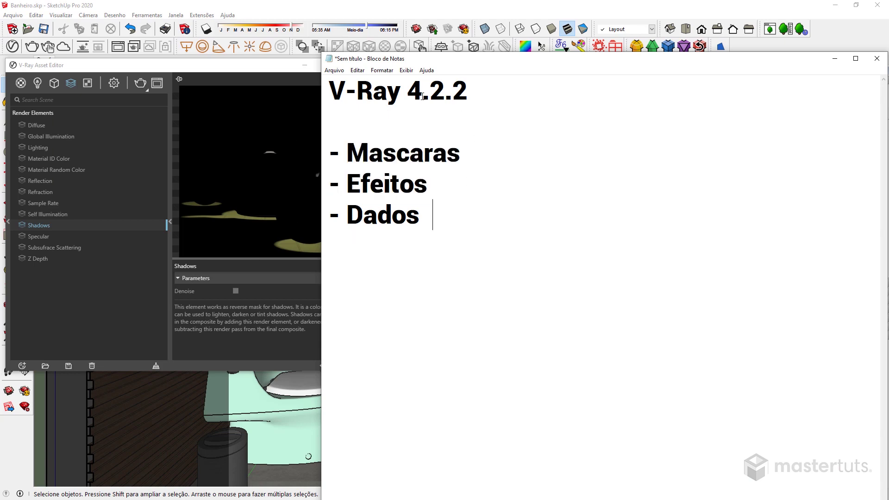
drag(448, 61, 244, 63)
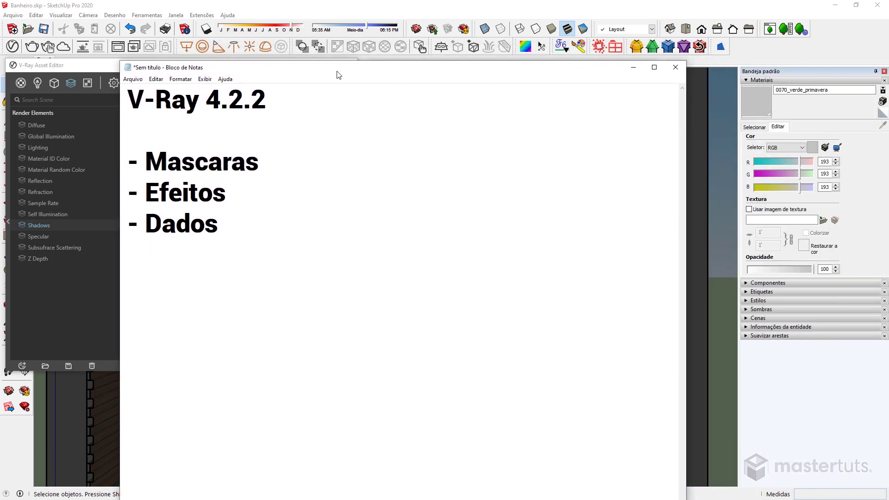
click(631, 68)
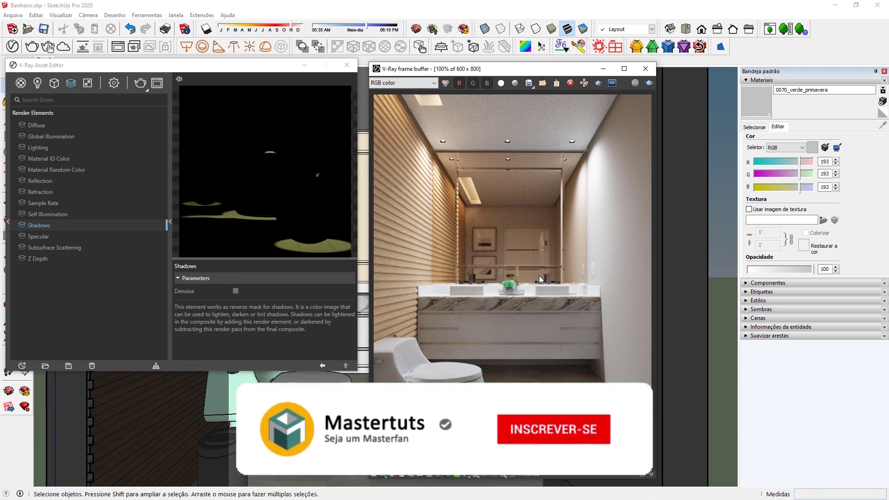